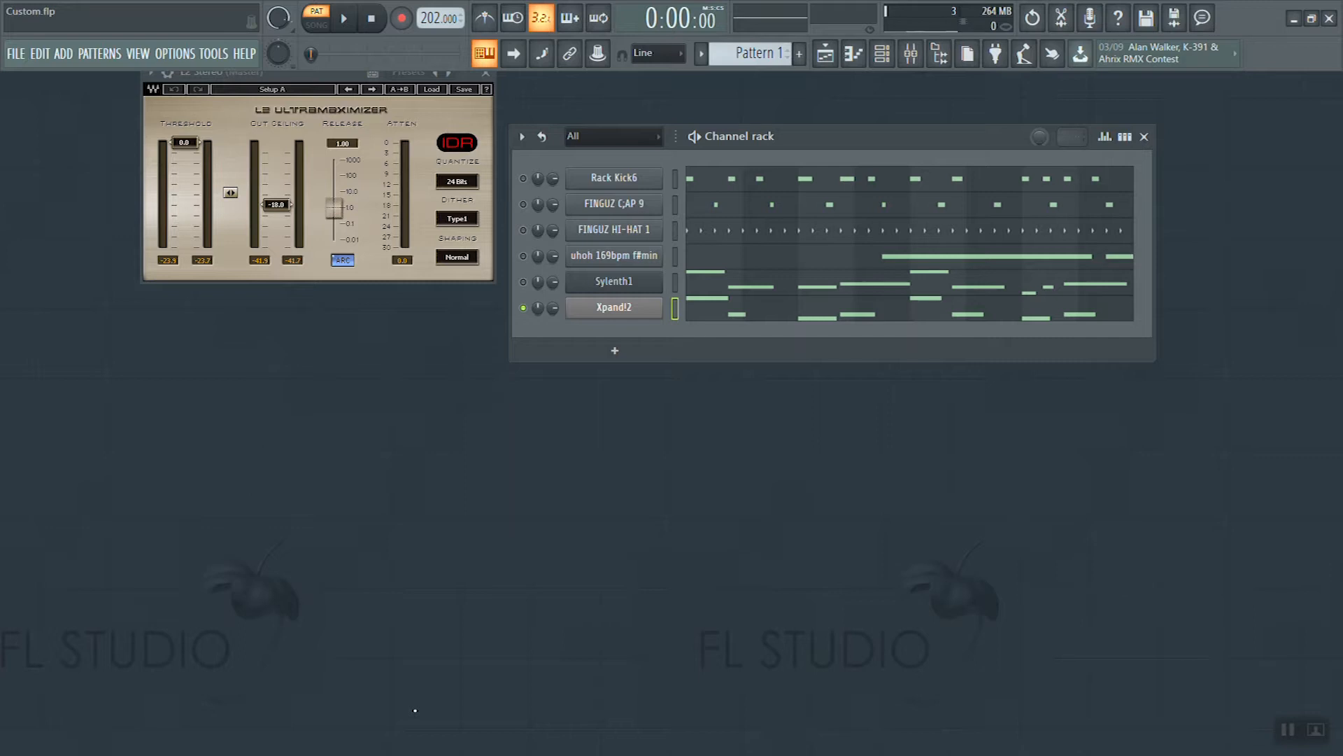
Step: Unsolo the Xpand!2 channel to play the full pattern, and close the L2 Ultramaximizer window
{"action": "right_click", "coordinate": [524, 307]}
{"action": "left_click", "coordinate": [538, 312]}
{"action": "key", "text": "space"}
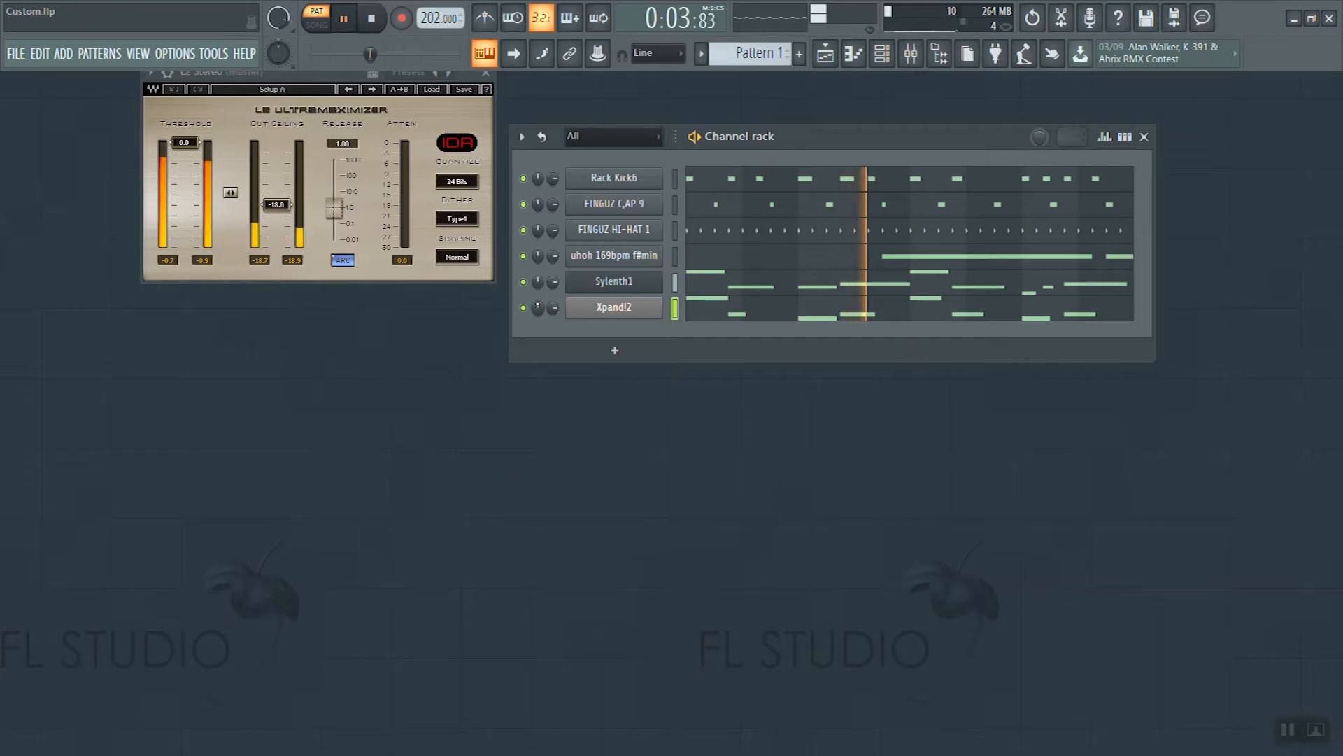
{"action": "left_click", "coordinate": [490, 73]}
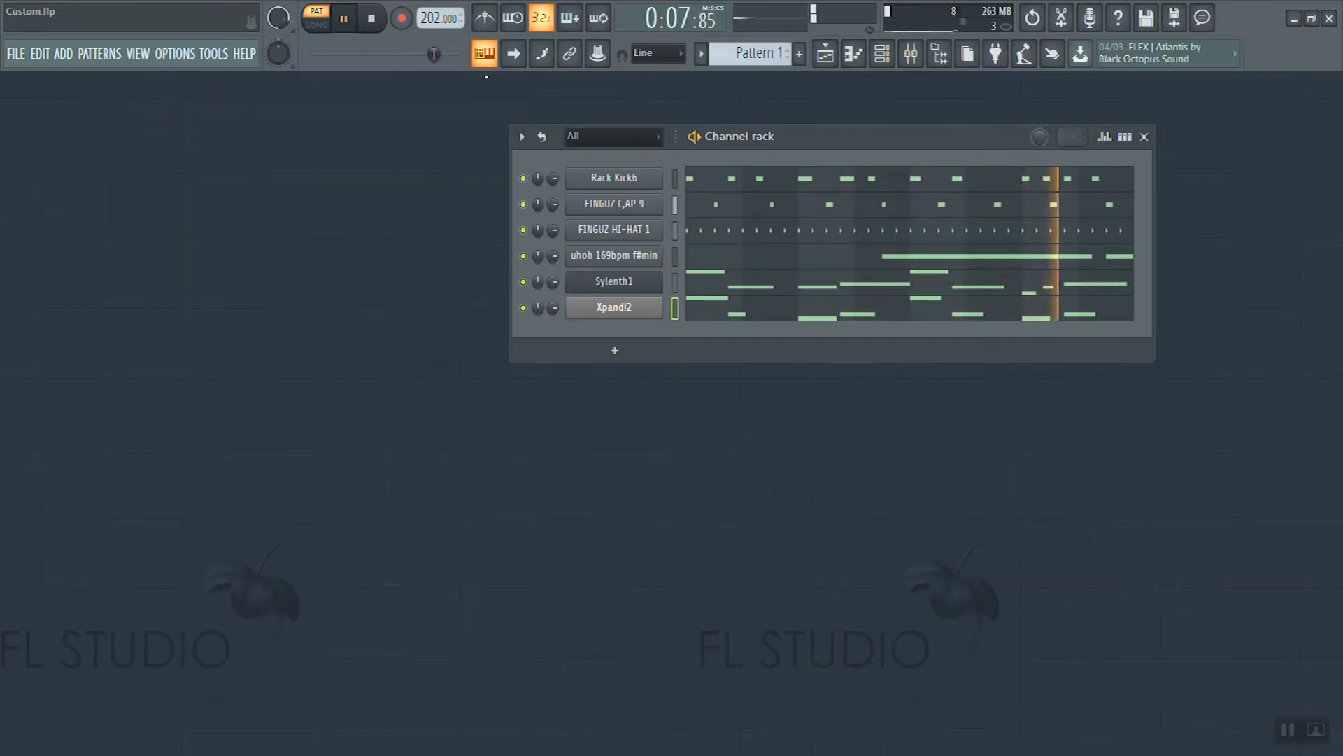
{"action": "key", "text": "space"}
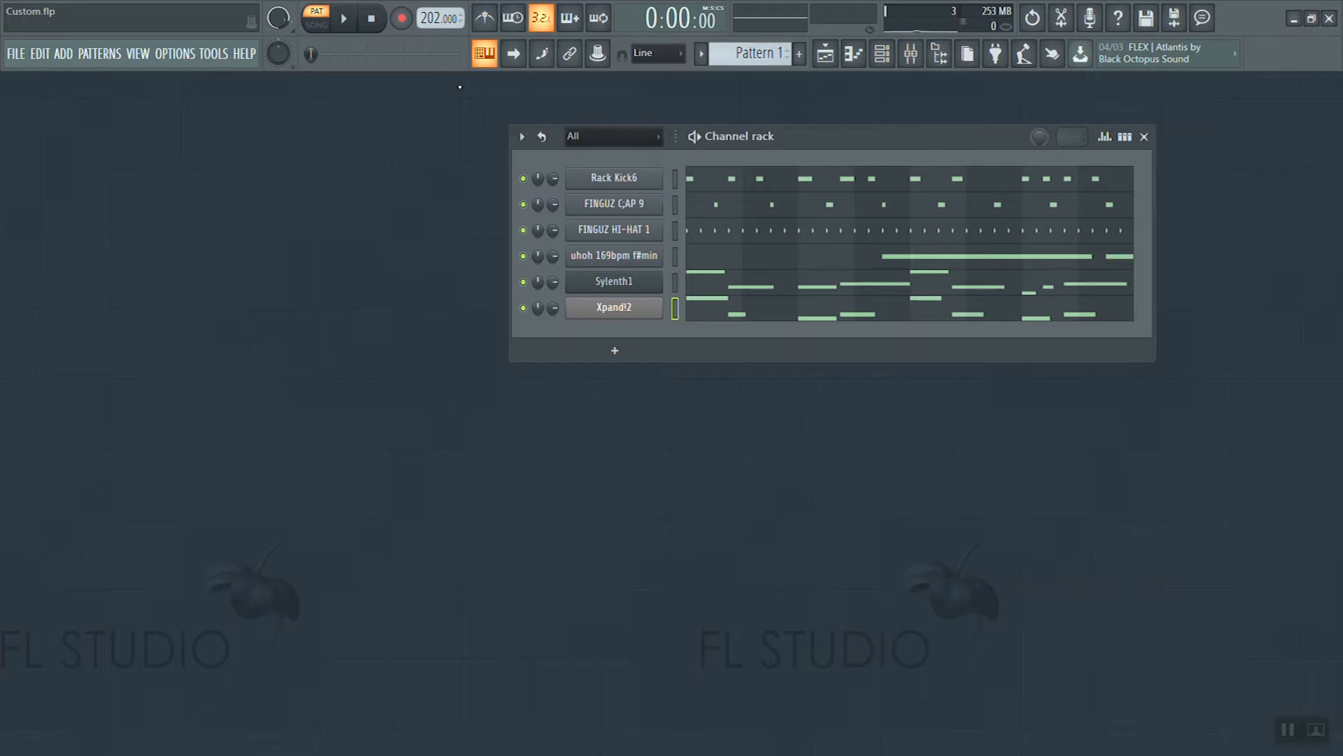
Step: Colour the Xpand!2 channel black in the channel rack
{"action": "left_click", "coordinate": [345, 21]}
{"action": "left_click", "coordinate": [345, 21]}
{"action": "right_click", "coordinate": [596, 312]}
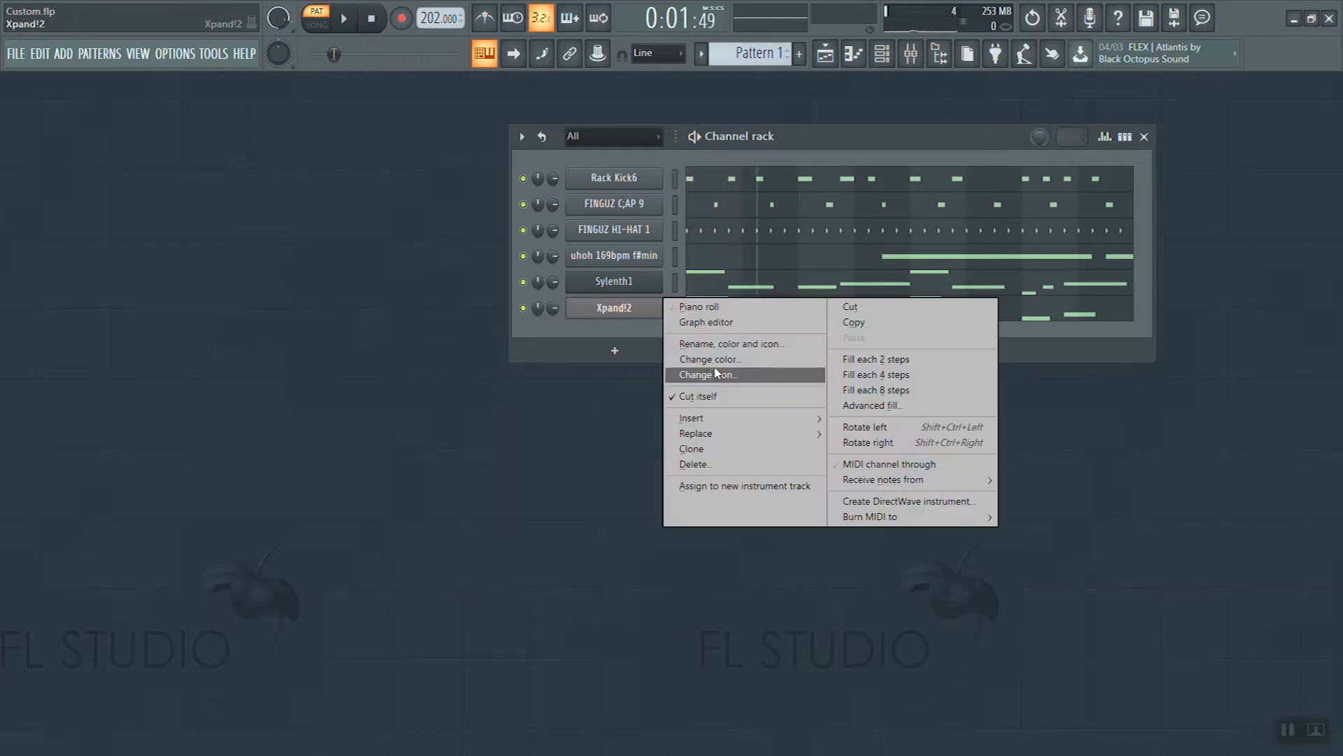
{"action": "left_click", "coordinate": [715, 359]}
{"action": "left_click", "coordinate": [728, 384]}
{"action": "left_click", "coordinate": [481, 310]}
{"action": "left_click", "coordinate": [500, 424]}
Step: Solo the Sylenth1 channel to listen to it, and colour the channel dark green
{"action": "right_click", "coordinate": [522, 286]}
{"action": "left_click", "coordinate": [538, 297]}
{"action": "left_click", "coordinate": [345, 21]}
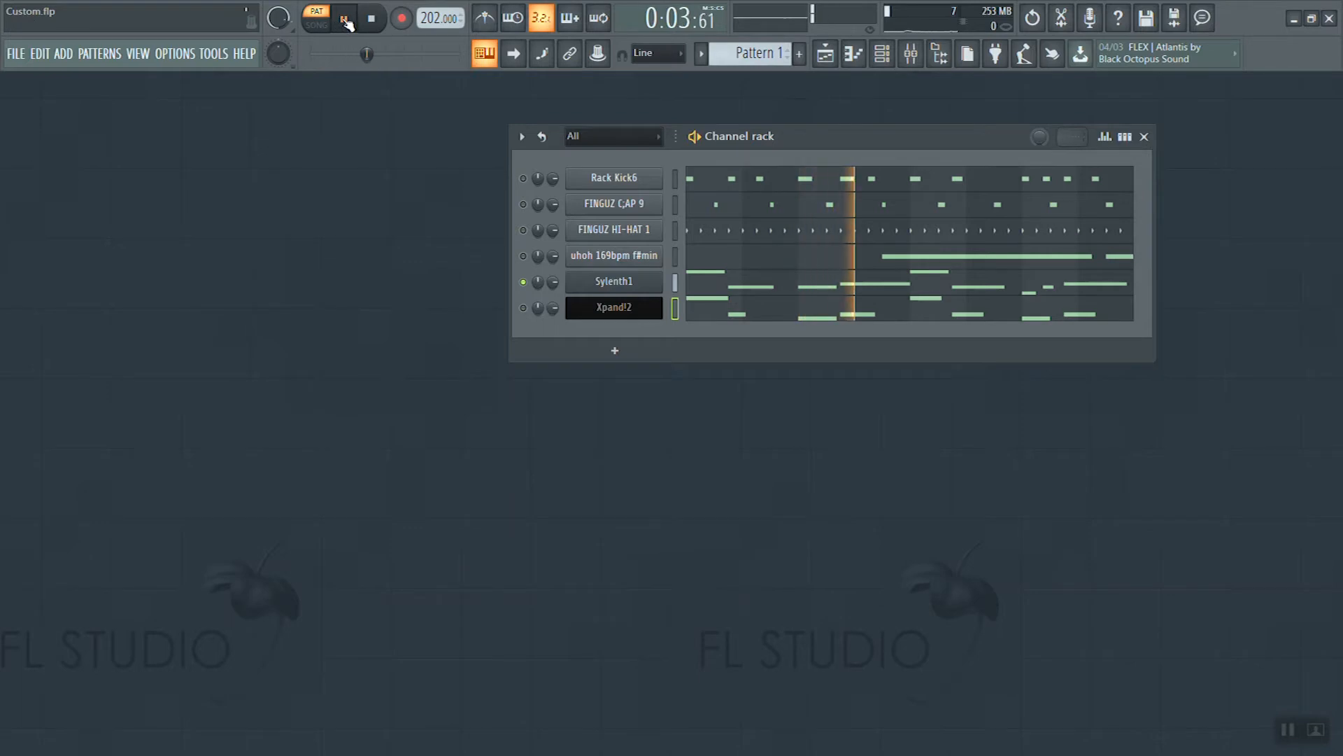
{"action": "left_click", "coordinate": [372, 19]}
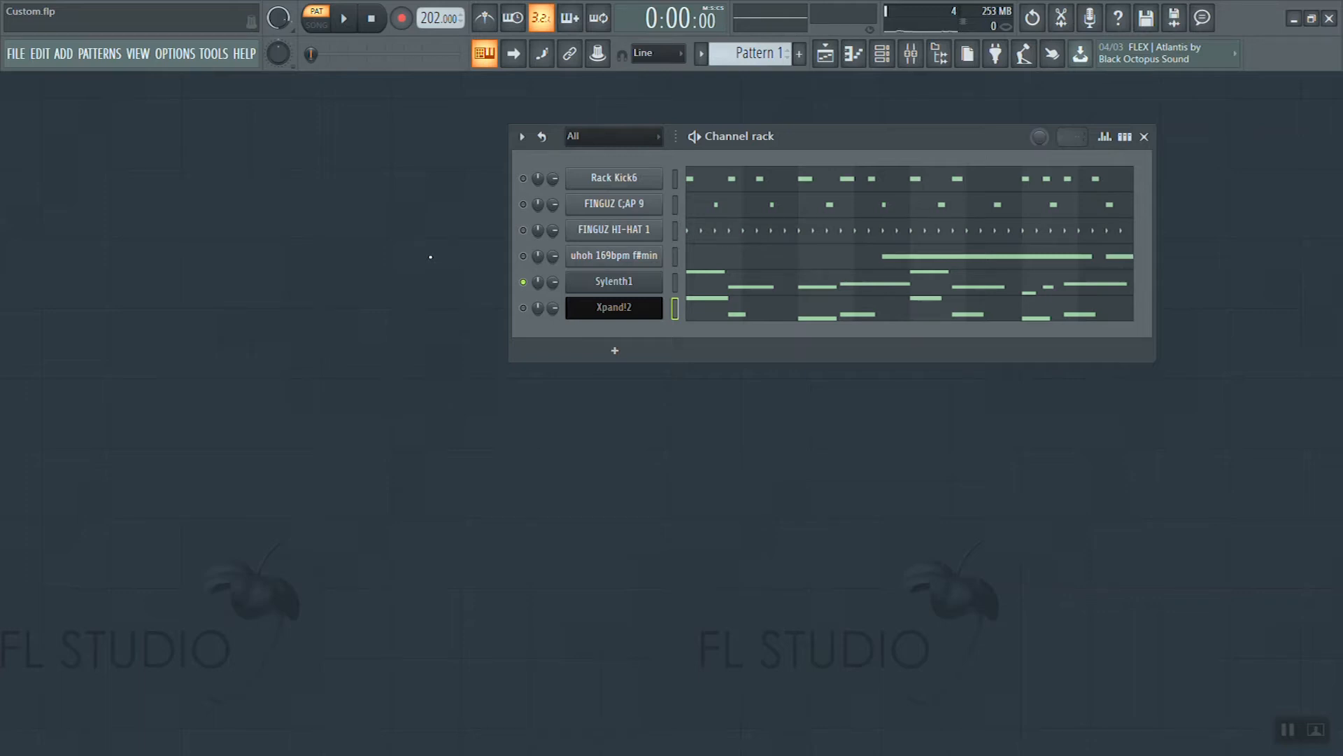
{"action": "right_click", "coordinate": [615, 284]}
{"action": "left_click", "coordinate": [693, 334]}
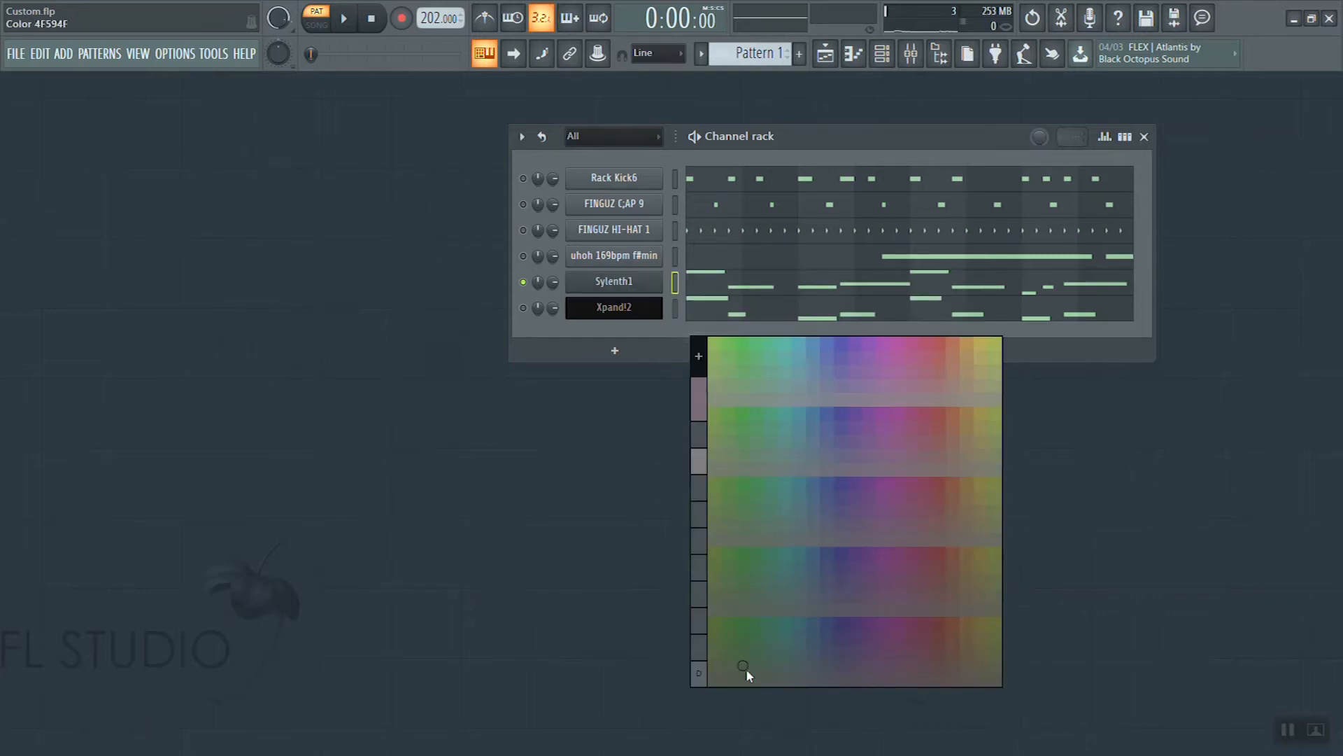
{"action": "left_click", "coordinate": [745, 631]}
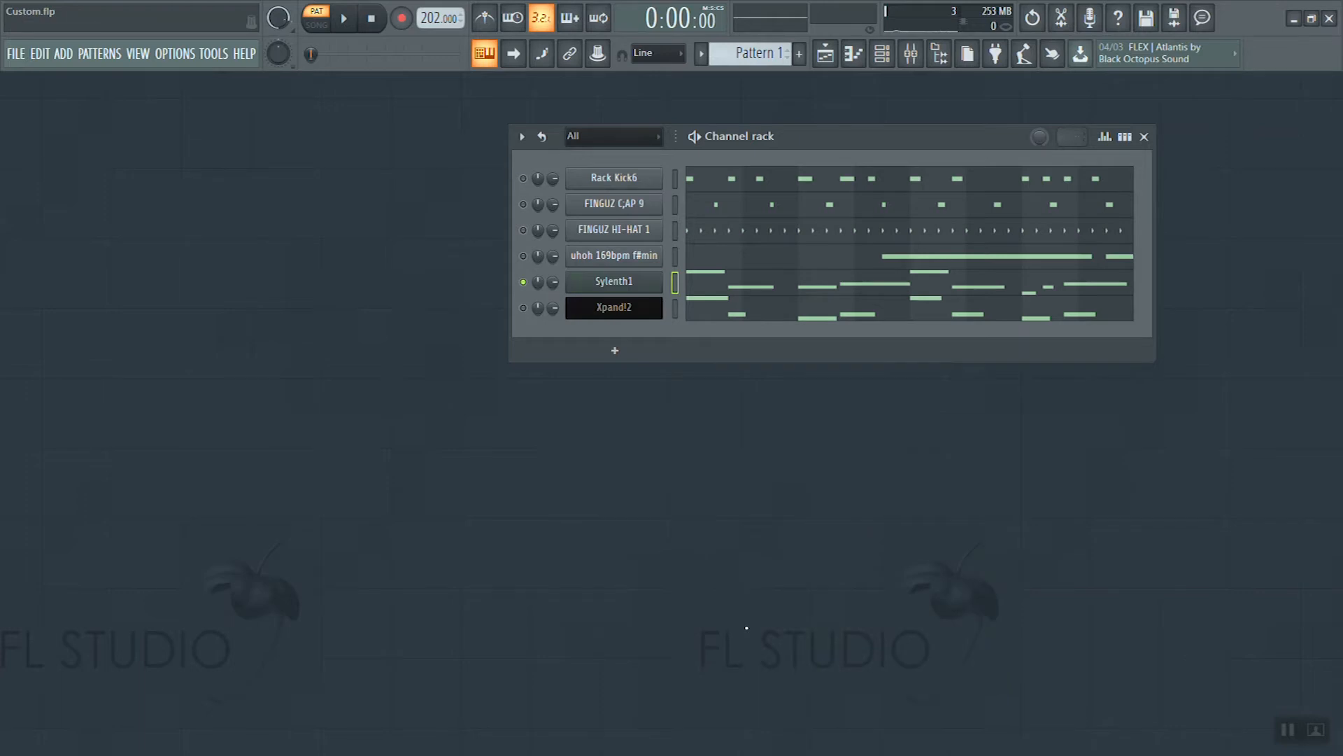
Step: Enable the Xpand!2 and uhoh 169bpm f#min channels alongside Sylenth1 and listen to the three together
{"action": "right_click", "coordinate": [523, 288]}
{"action": "left_click", "coordinate": [518, 312]}
{"action": "left_click", "coordinate": [524, 308]}
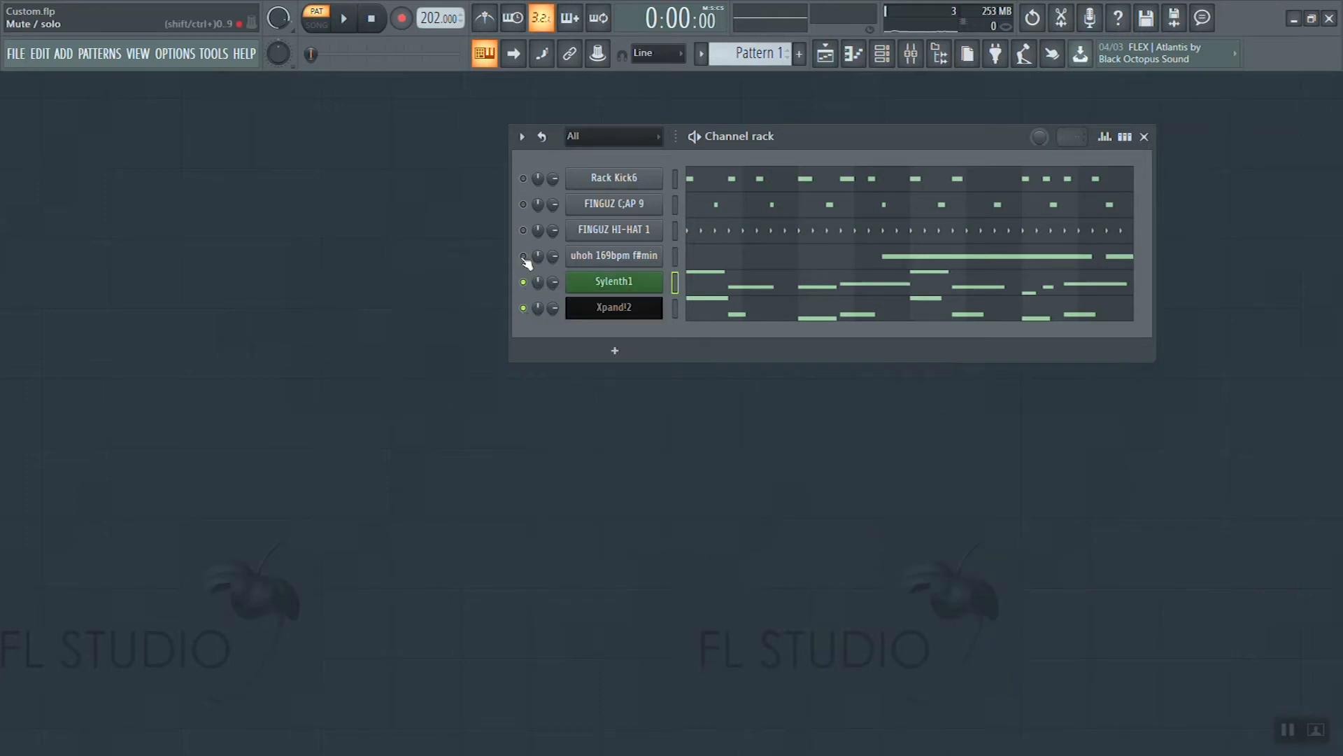
{"action": "left_click", "coordinate": [524, 257]}
{"action": "left_click", "coordinate": [343, 19]}
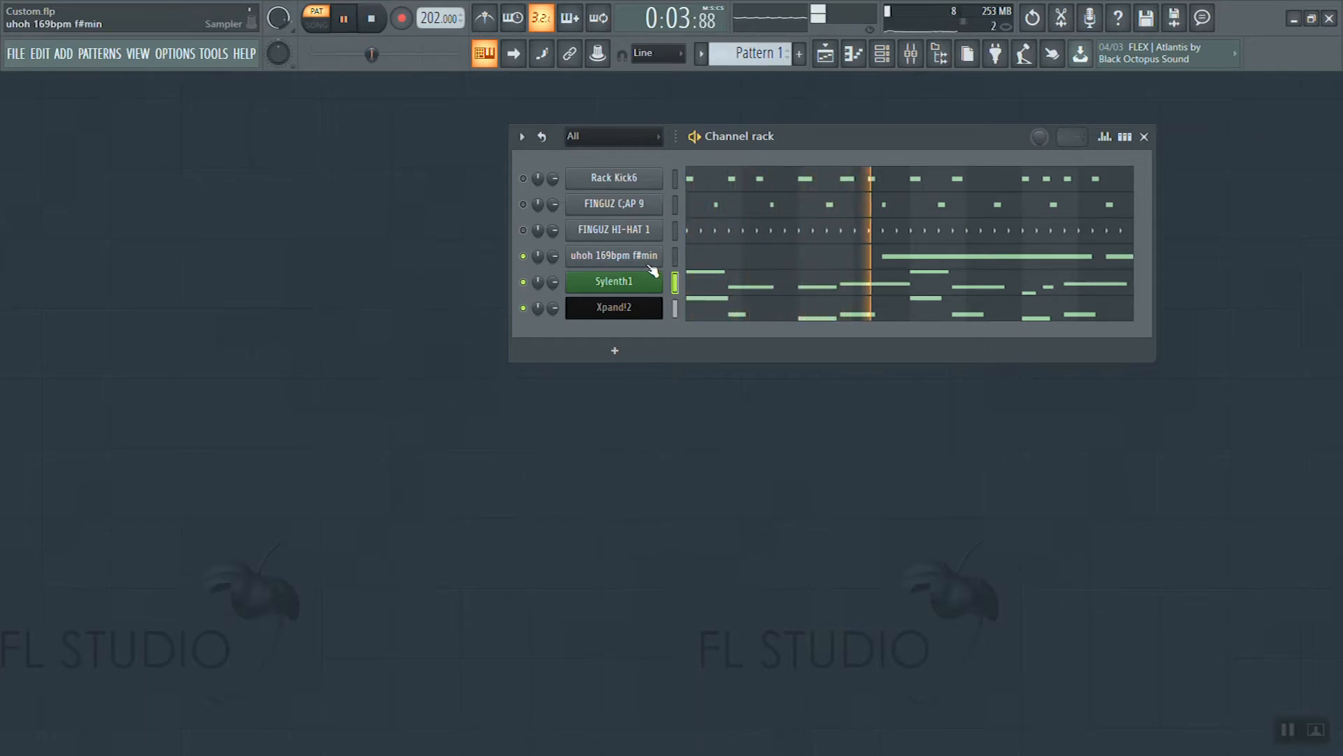
{"action": "key", "text": "space"}
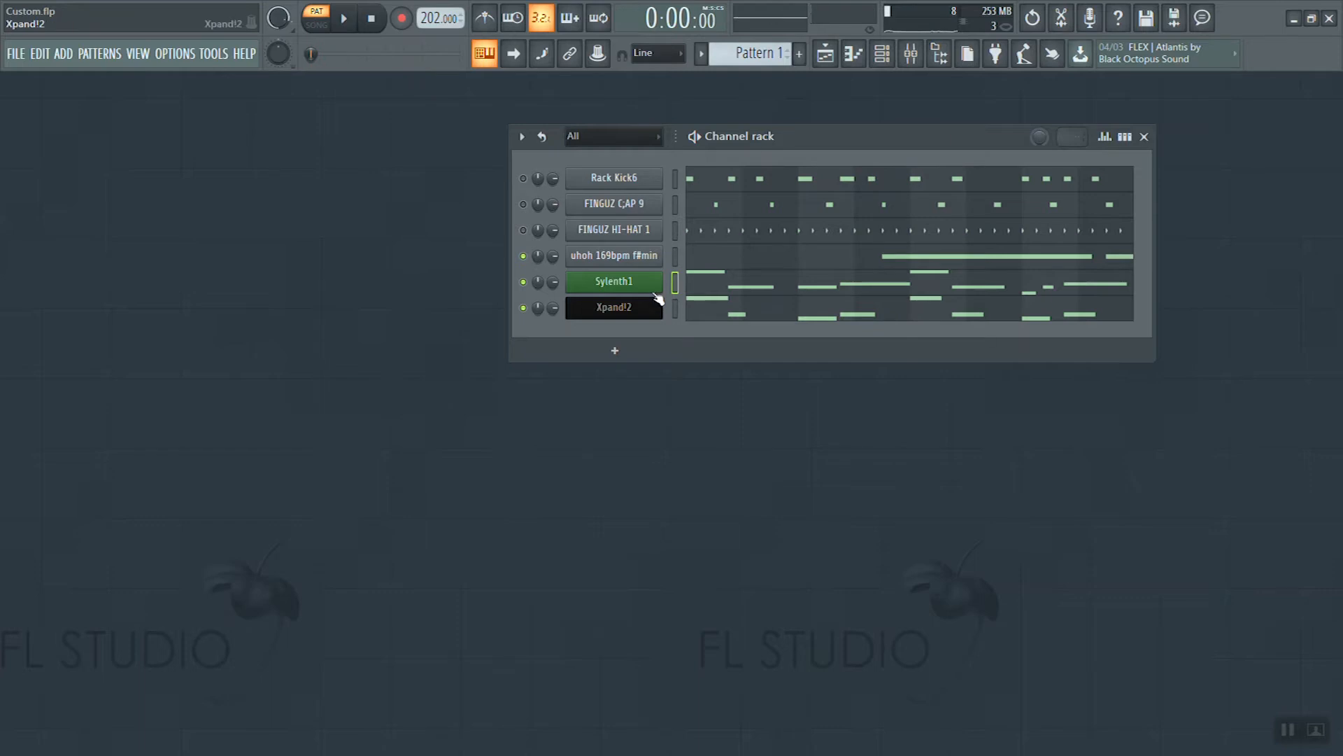
Step: Give the uhoh 169bpm f#min channel the same green colour as Sylenth1
{"action": "right_click", "coordinate": [654, 256]}
{"action": "left_click", "coordinate": [760, 314]}
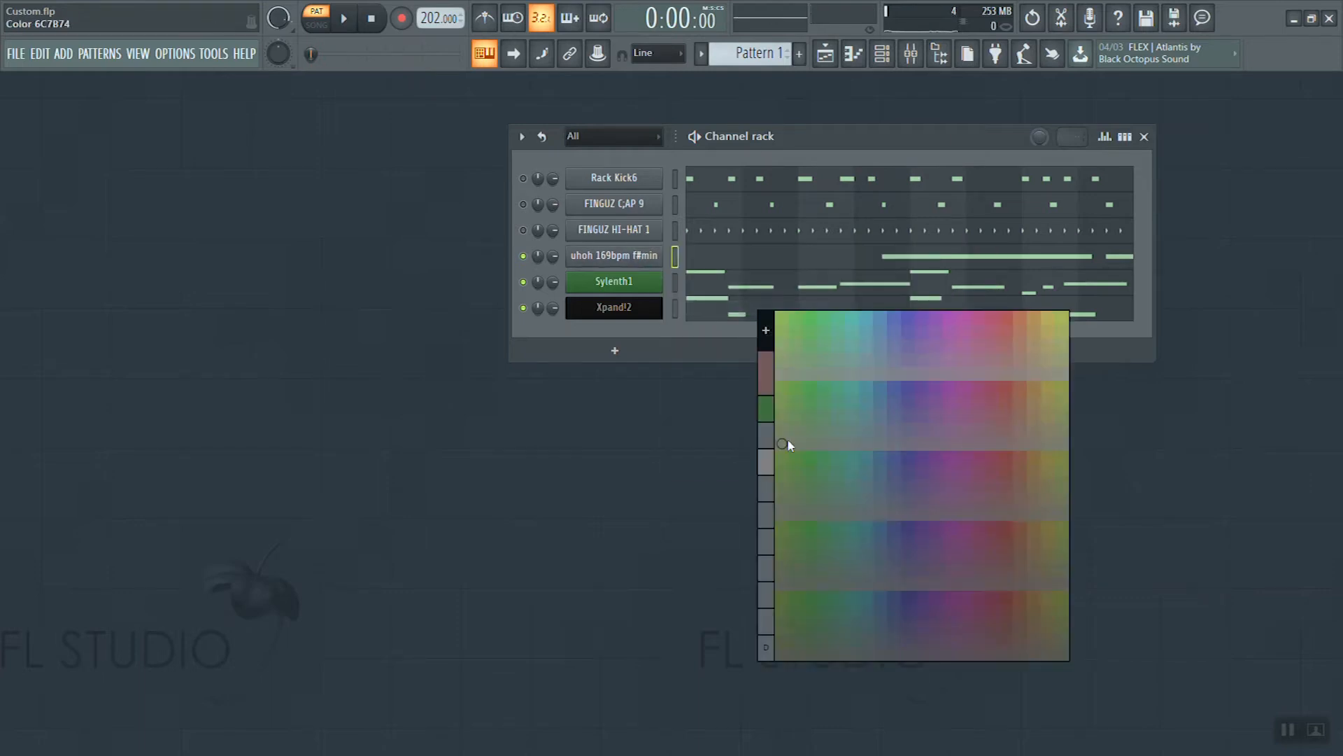
{"action": "left_click", "coordinate": [767, 408]}
Step: Solo the FINGUZ HI-HAT 1 channel to listen to it, and turn all channels back on
{"action": "right_click", "coordinate": [526, 231]}
{"action": "left_click", "coordinate": [544, 235]}
{"action": "key", "text": "space"}
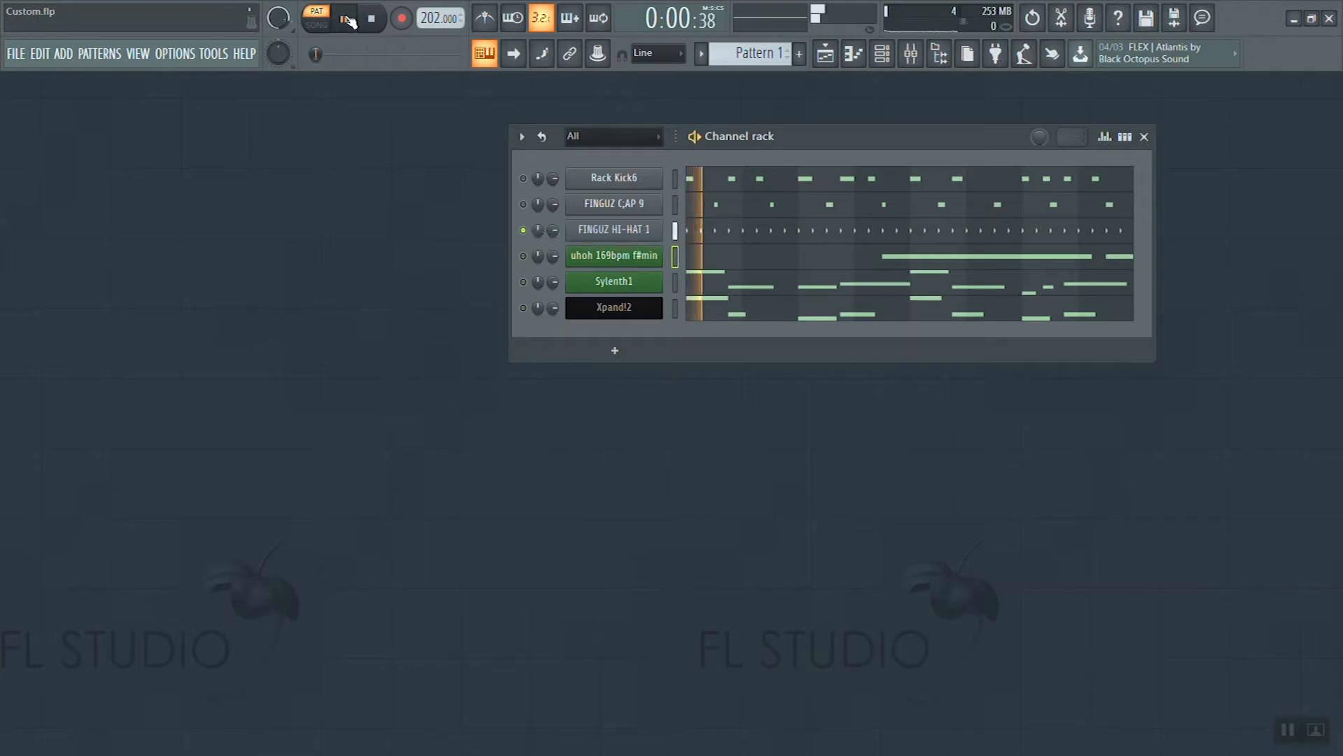
{"action": "right_click", "coordinate": [523, 230]}
{"action": "left_click", "coordinate": [553, 236]}
{"action": "key", "text": "space"}
Step: Colour the FINGUZ HI-HAT 1 channel purple and close its sampler window
{"action": "left_click", "coordinate": [636, 230]}
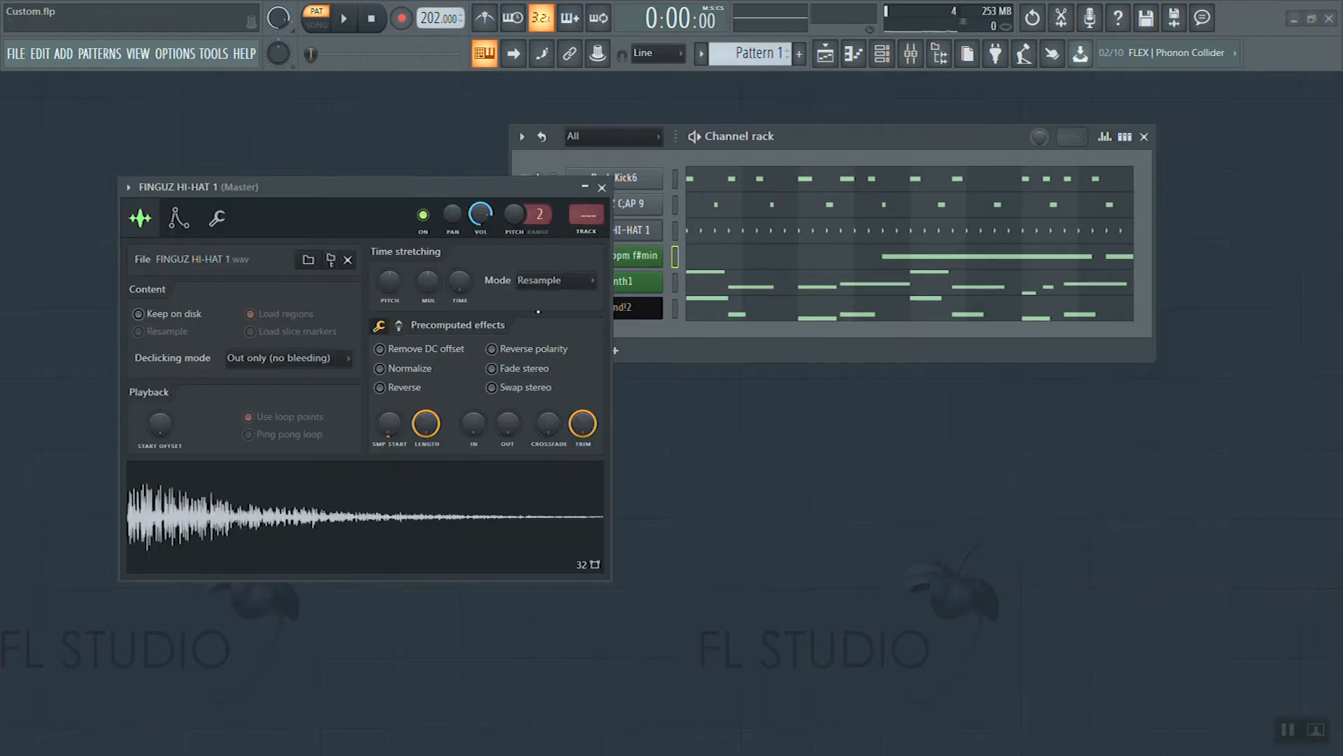
{"action": "right_click", "coordinate": [638, 229]}
{"action": "left_click", "coordinate": [715, 282]}
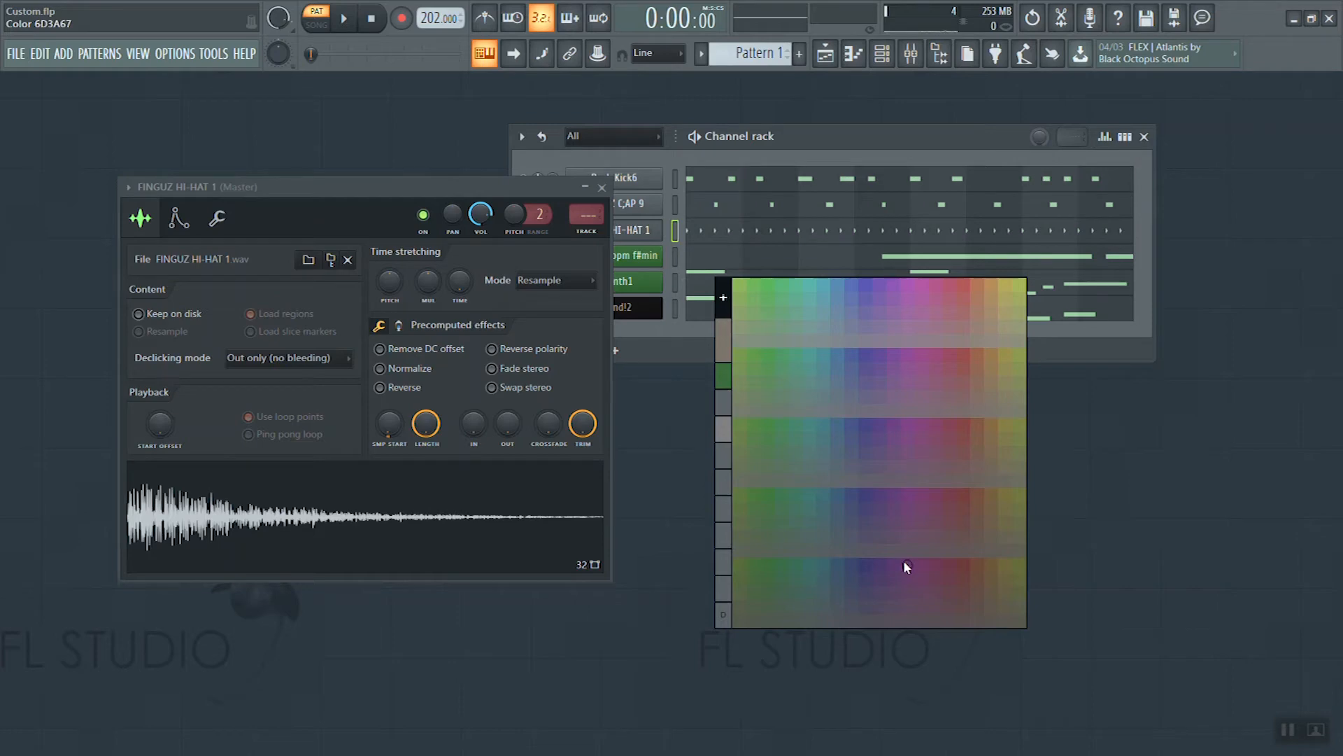
{"action": "left_click", "coordinate": [904, 562]}
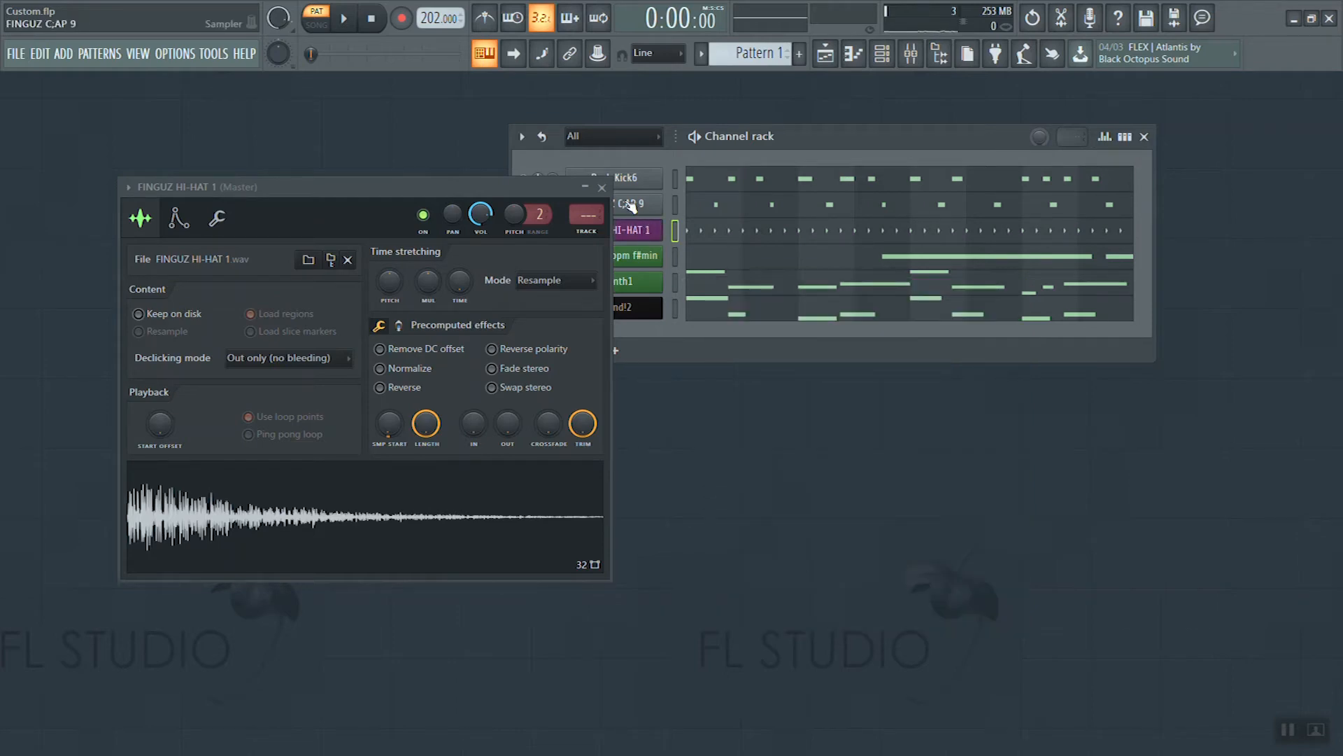
{"action": "left_click", "coordinate": [603, 188]}
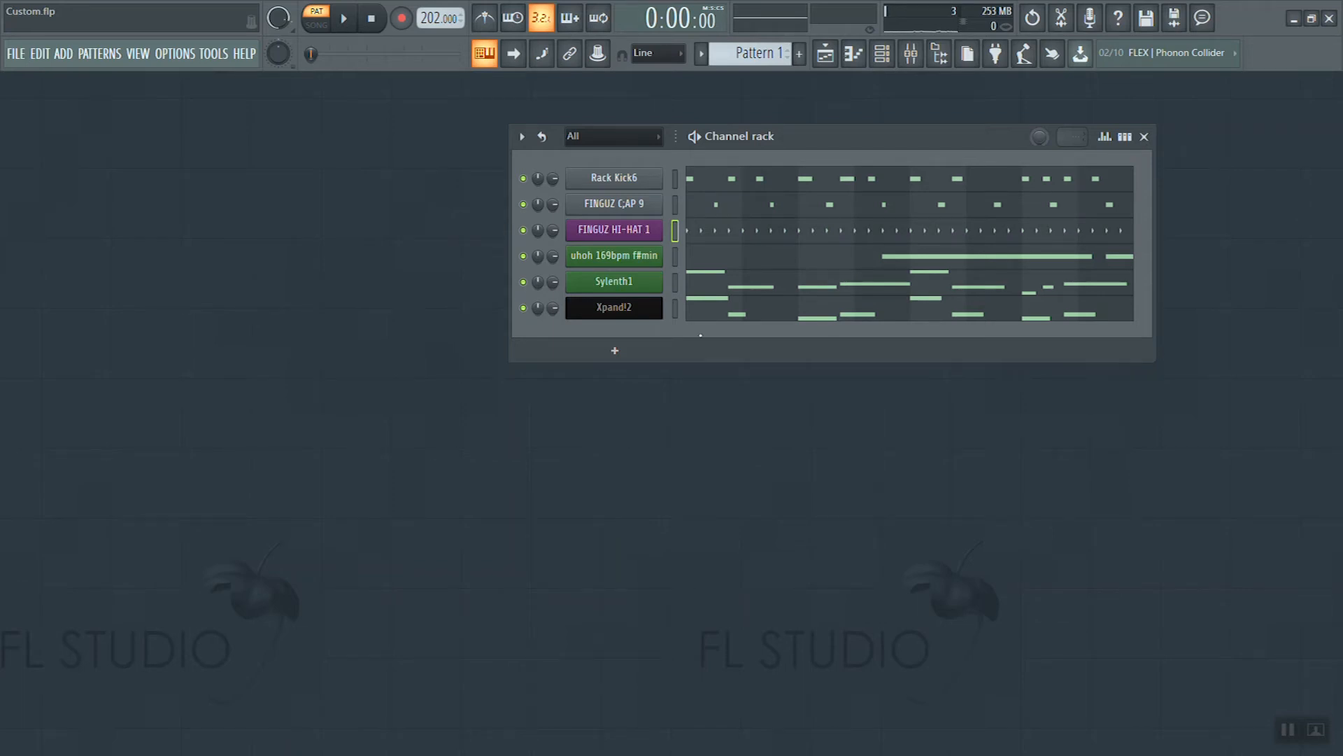
Step: Colour the FINGUZ C;AP 9 channel green and the Rack Kick6 channel blue
{"action": "right_click", "coordinate": [591, 205]}
{"action": "left_click", "coordinate": [703, 257]}
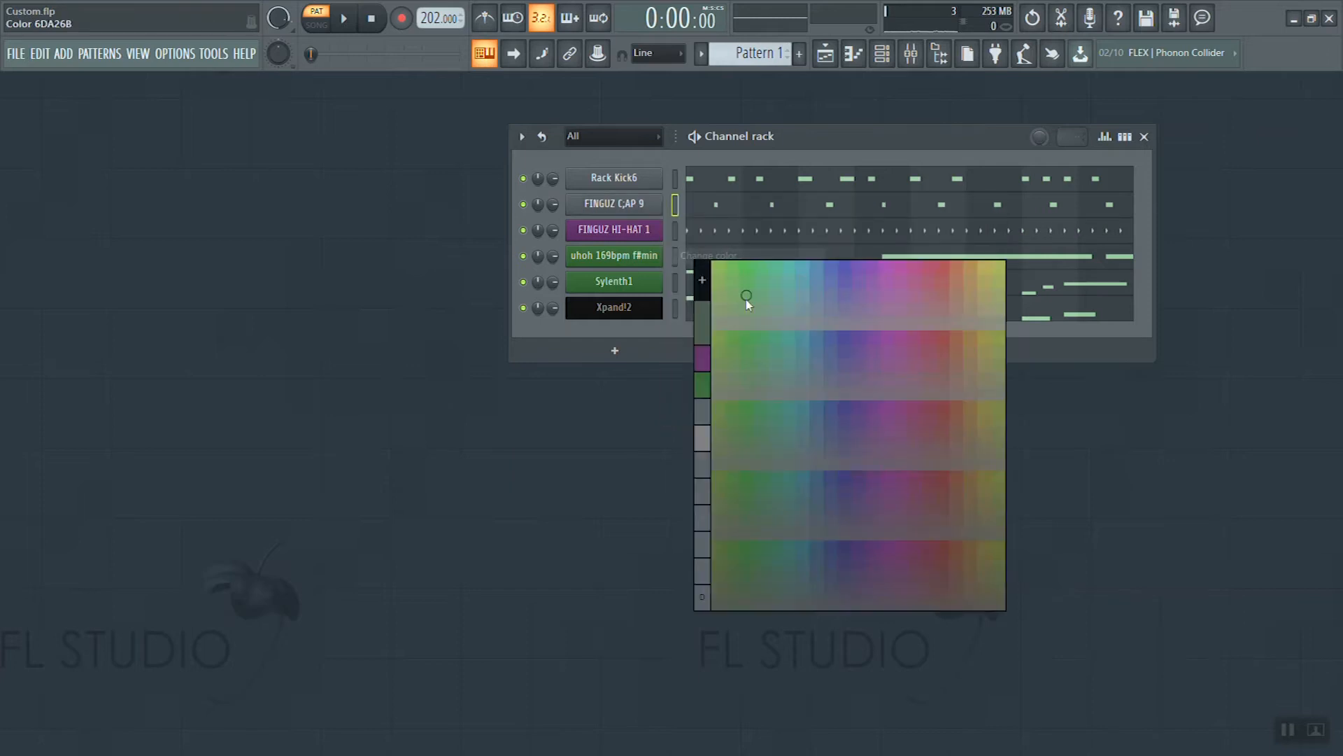
{"action": "left_click", "coordinate": [708, 387]}
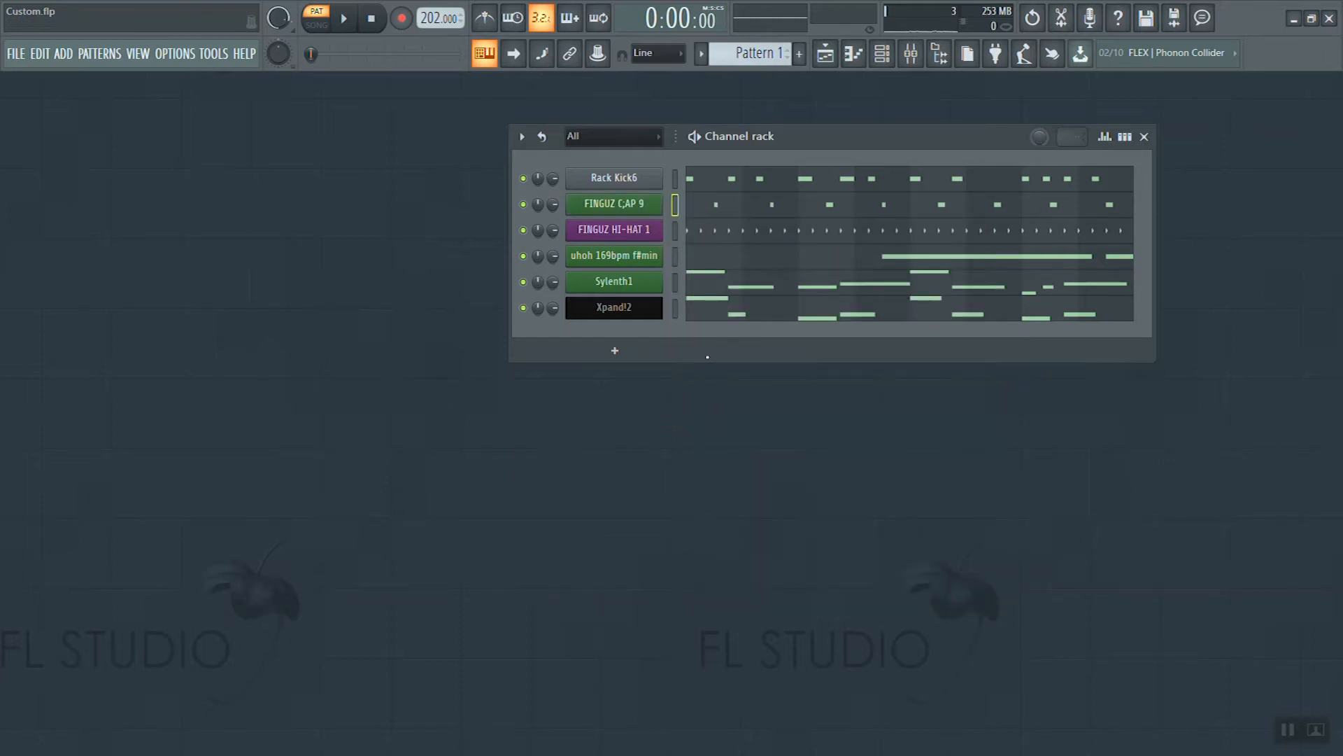
{"action": "right_click", "coordinate": [620, 181]}
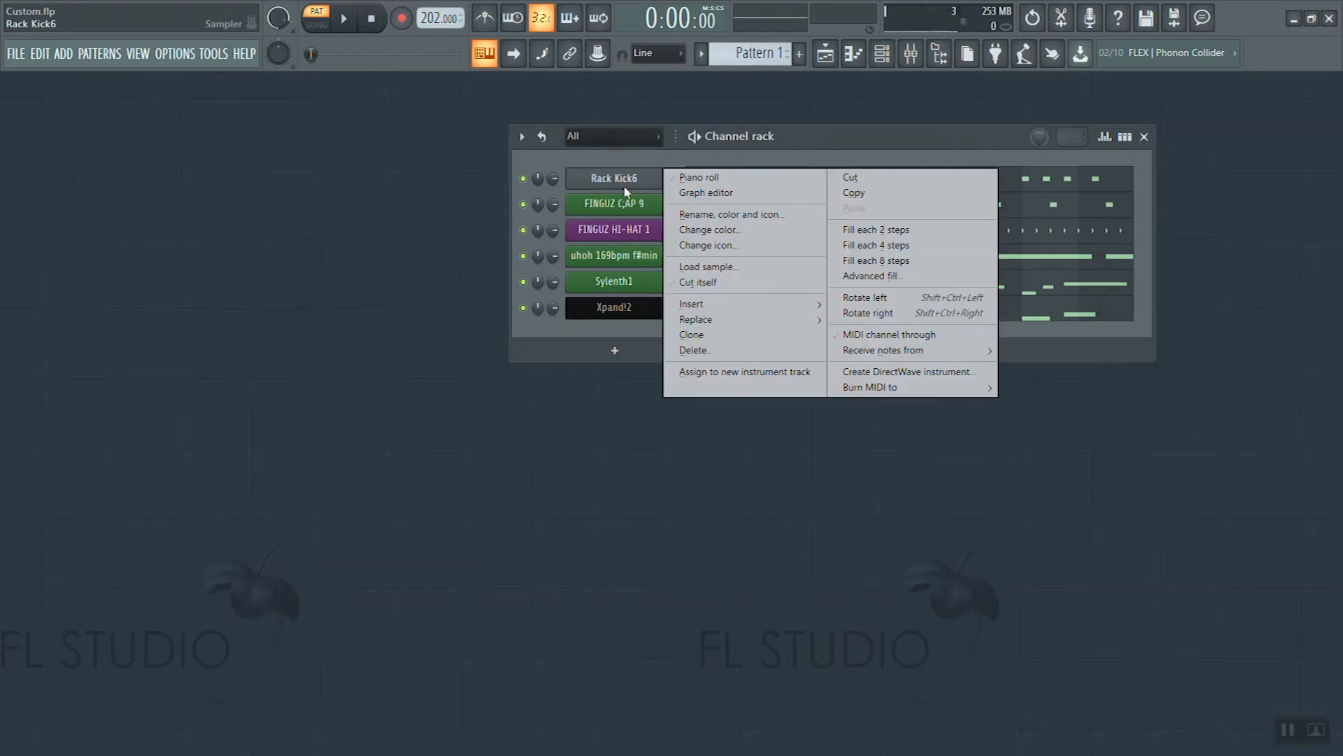
{"action": "left_click", "coordinate": [709, 230]}
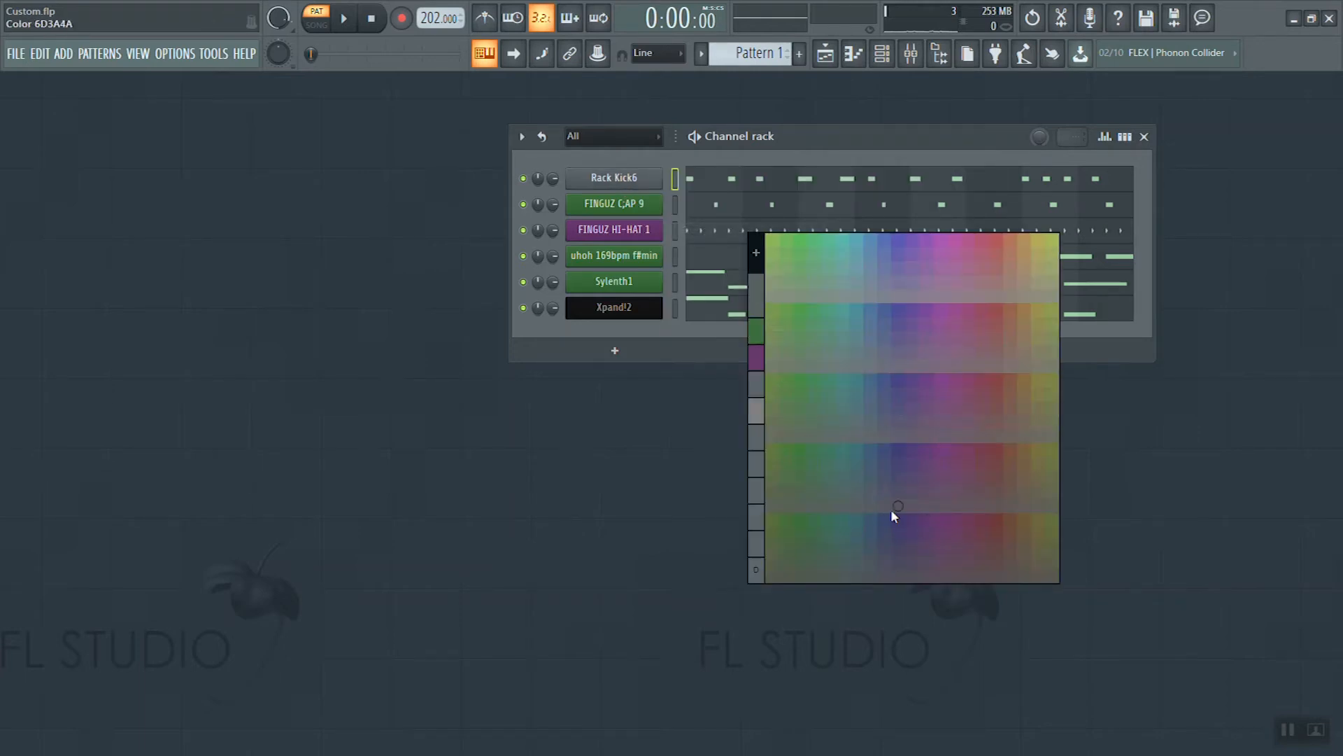
{"action": "left_click", "coordinate": [871, 520]}
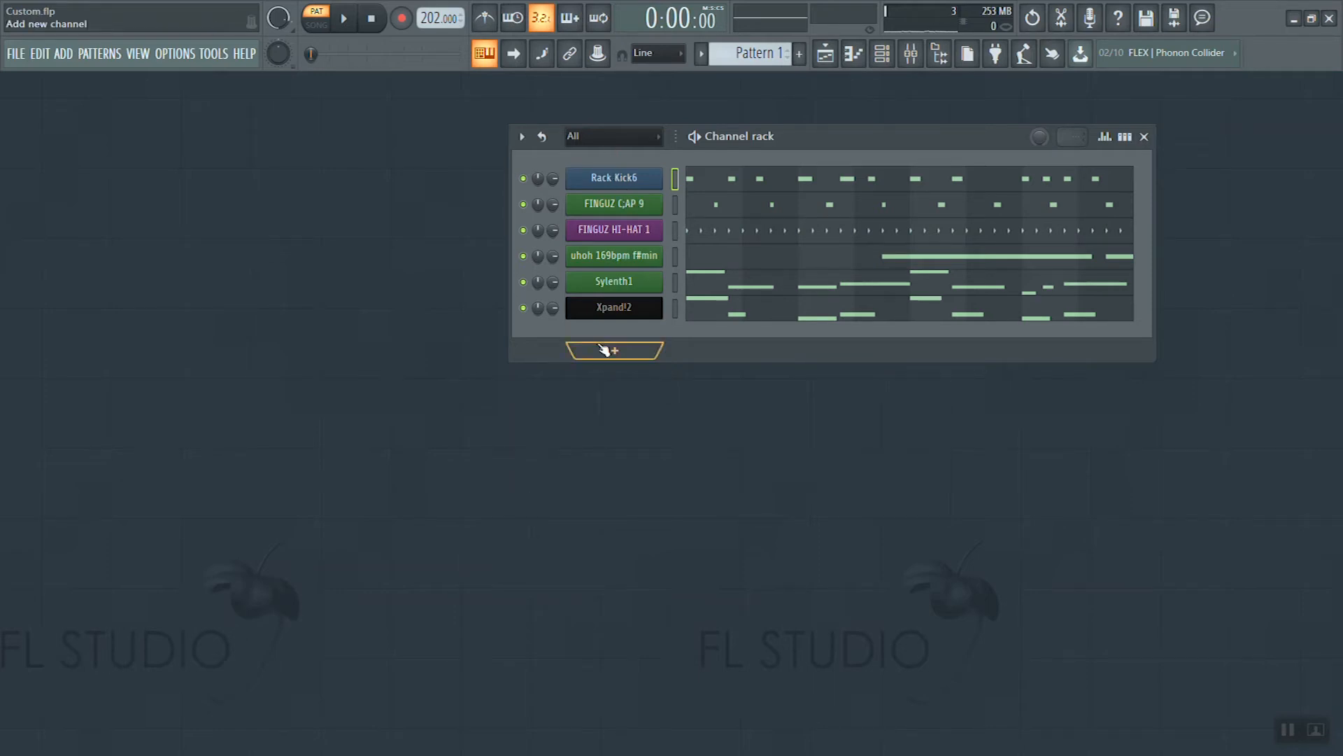
Step: Sort the channels in the channel rack by color
{"action": "left_click", "coordinate": [522, 137]}
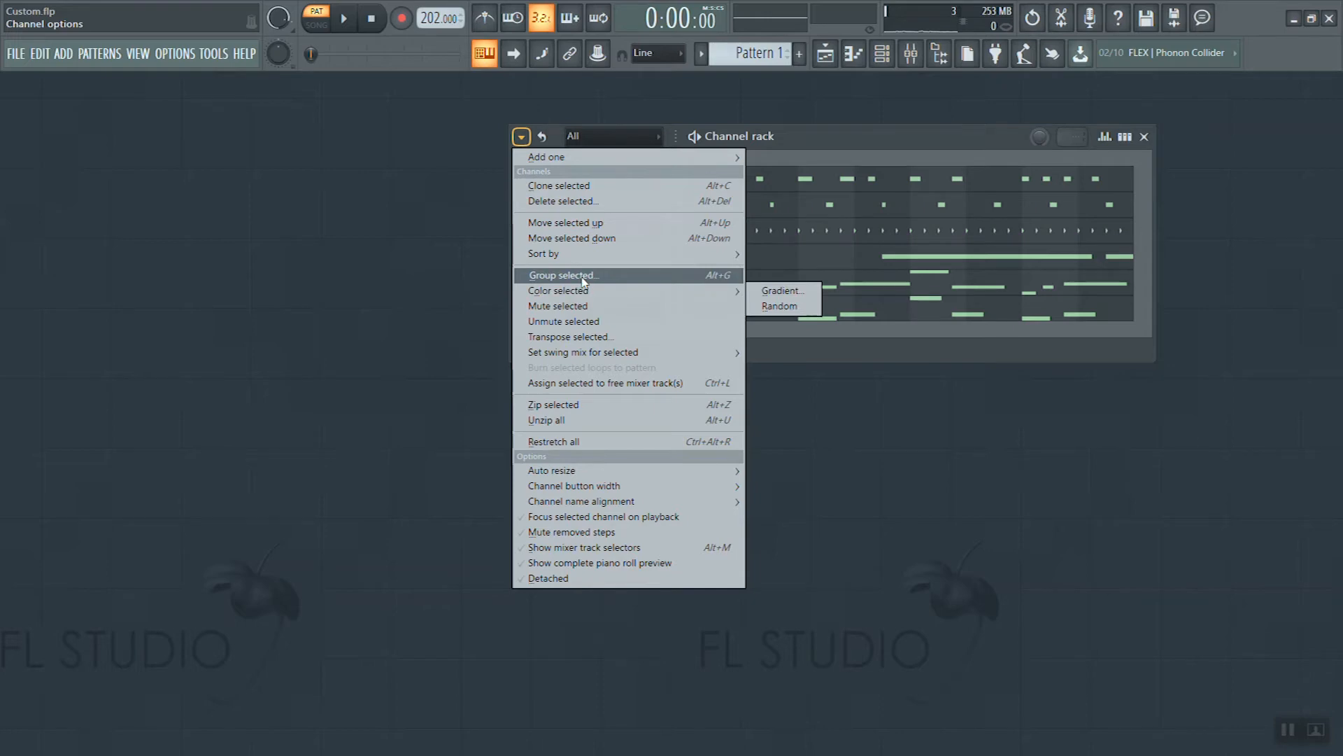
{"action": "mouse_move", "coordinate": [605, 254]}
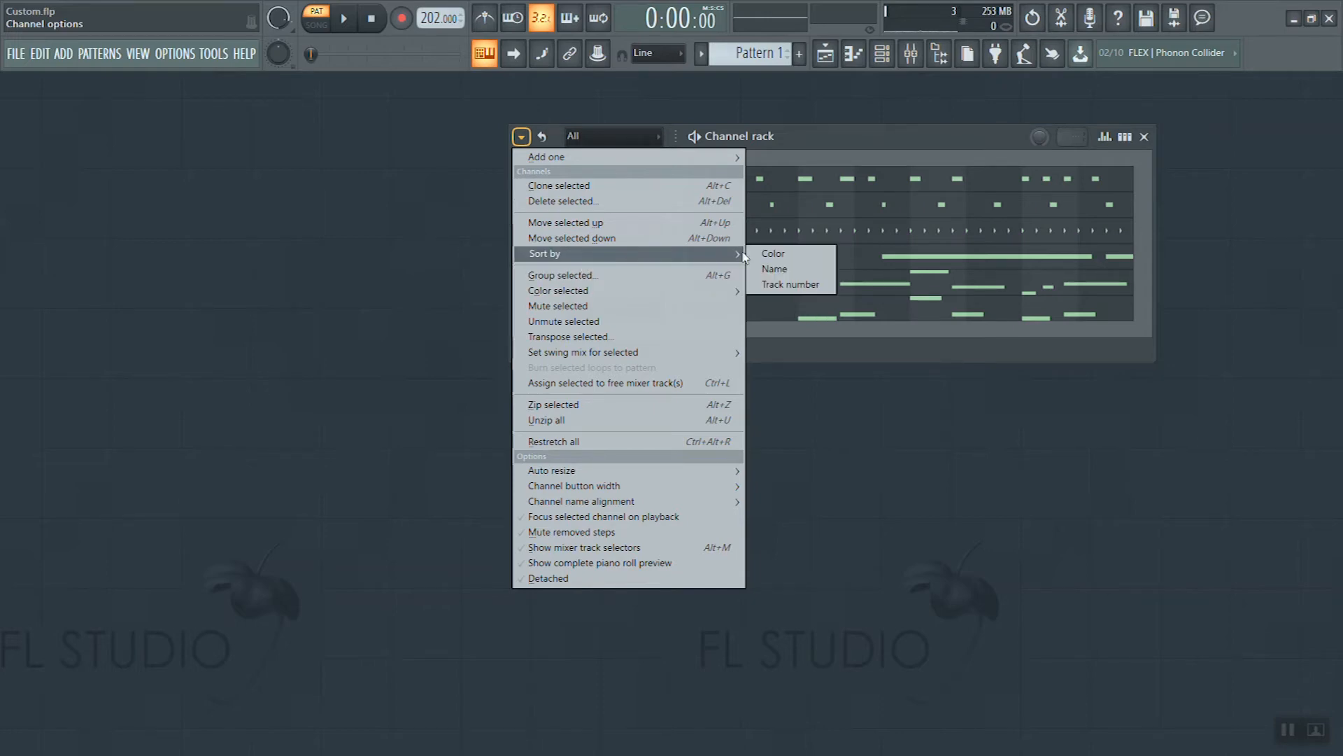
{"action": "left_click", "coordinate": [772, 254]}
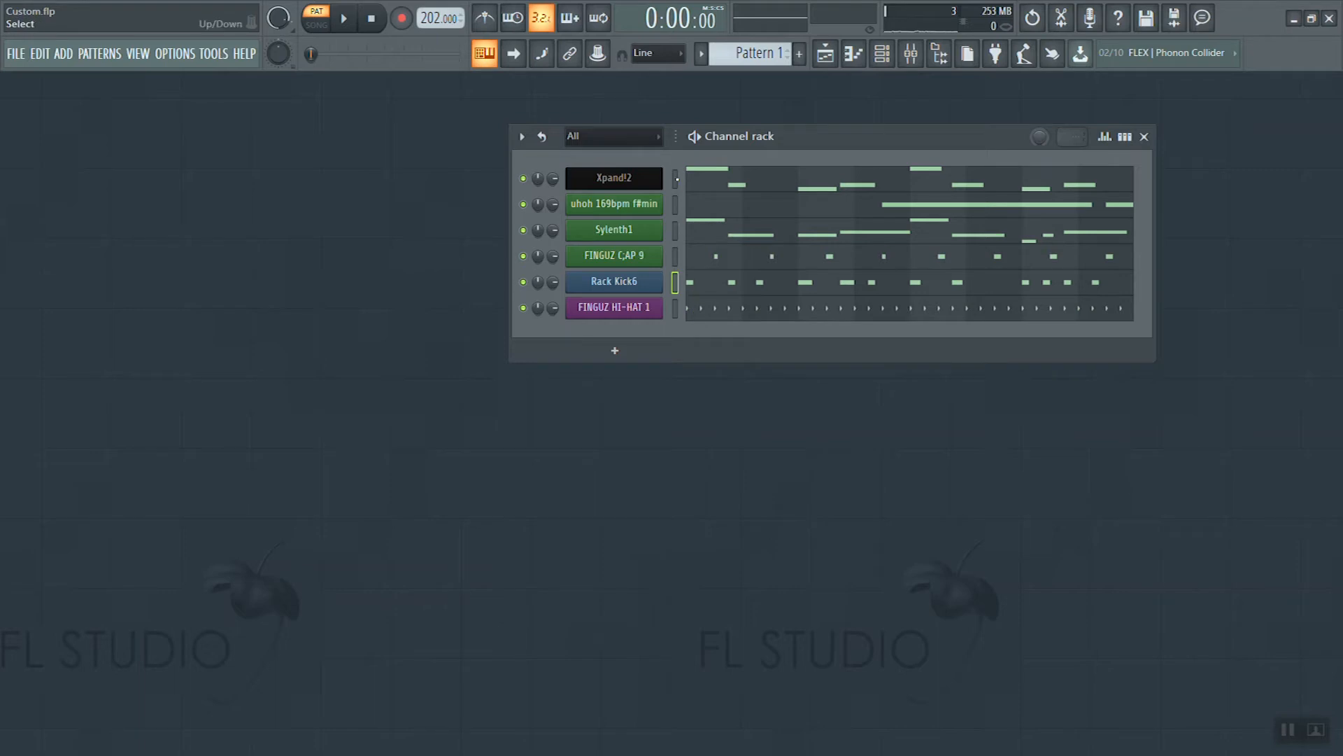
Step: Select all channels and route them to consecutive mixer tracks starting from Insert 1, playing the pattern to check the routing
{"action": "double_click", "coordinate": [677, 179]}
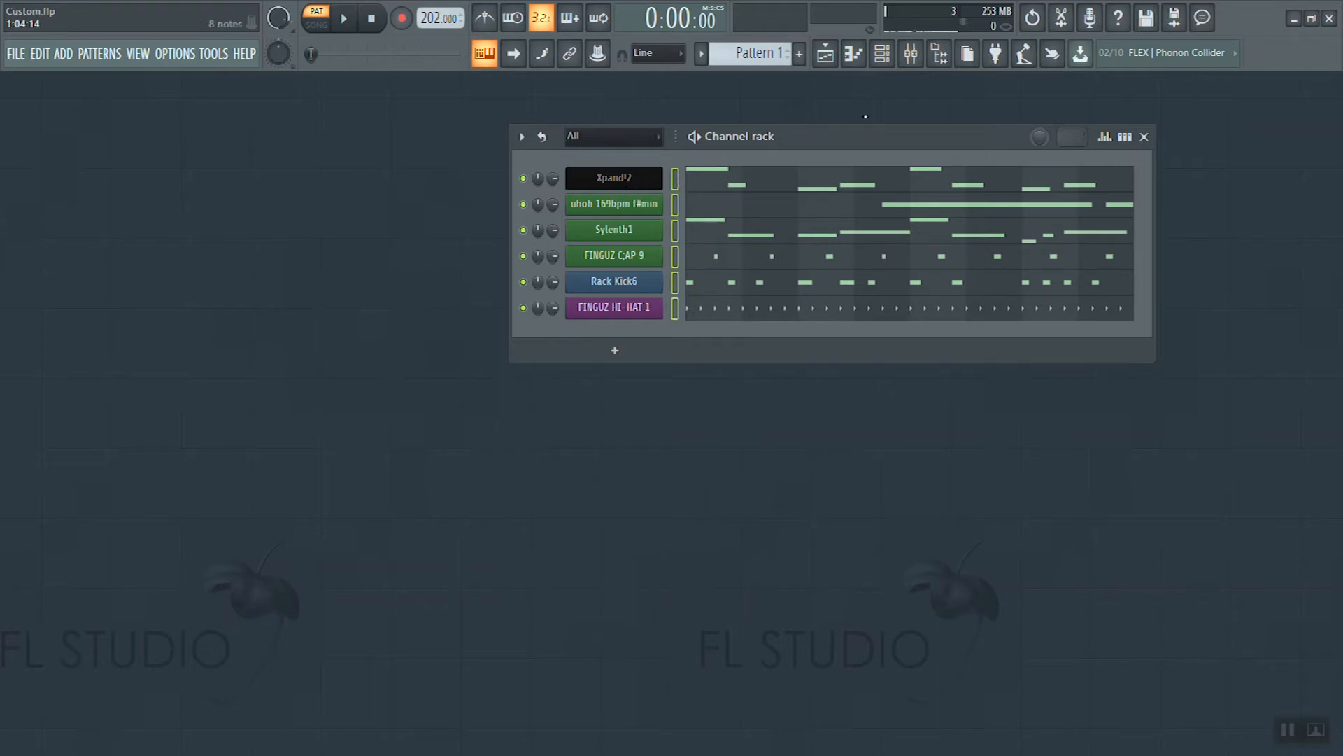
{"action": "left_click", "coordinate": [908, 63]}
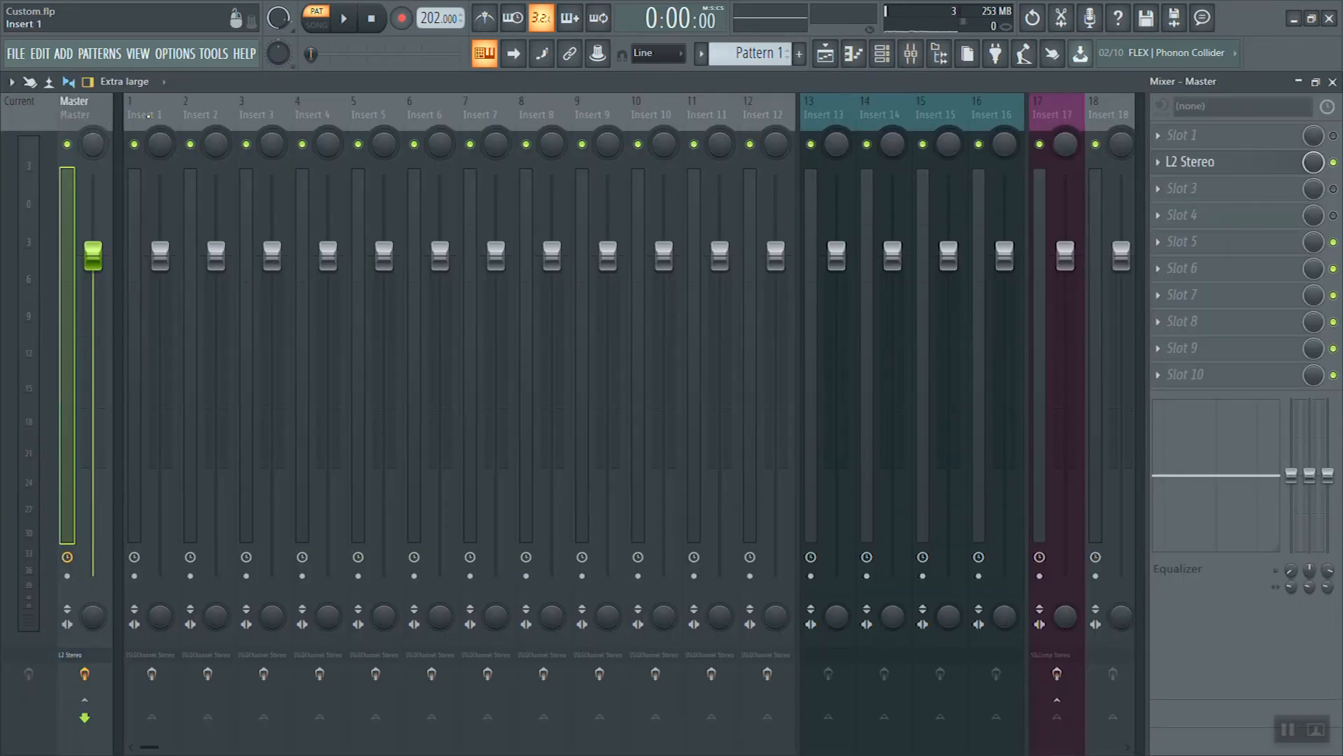
{"action": "left_click", "coordinate": [133, 112]}
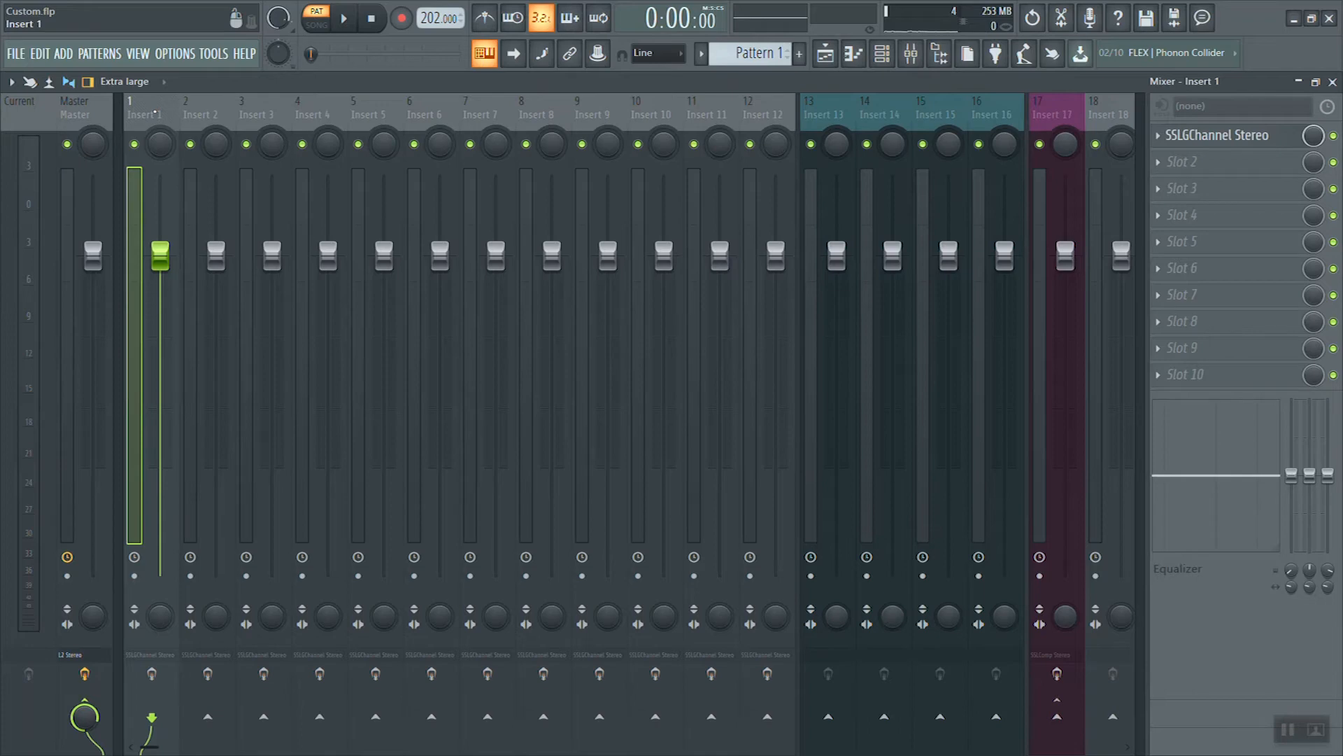
{"action": "right_click", "coordinate": [153, 112]}
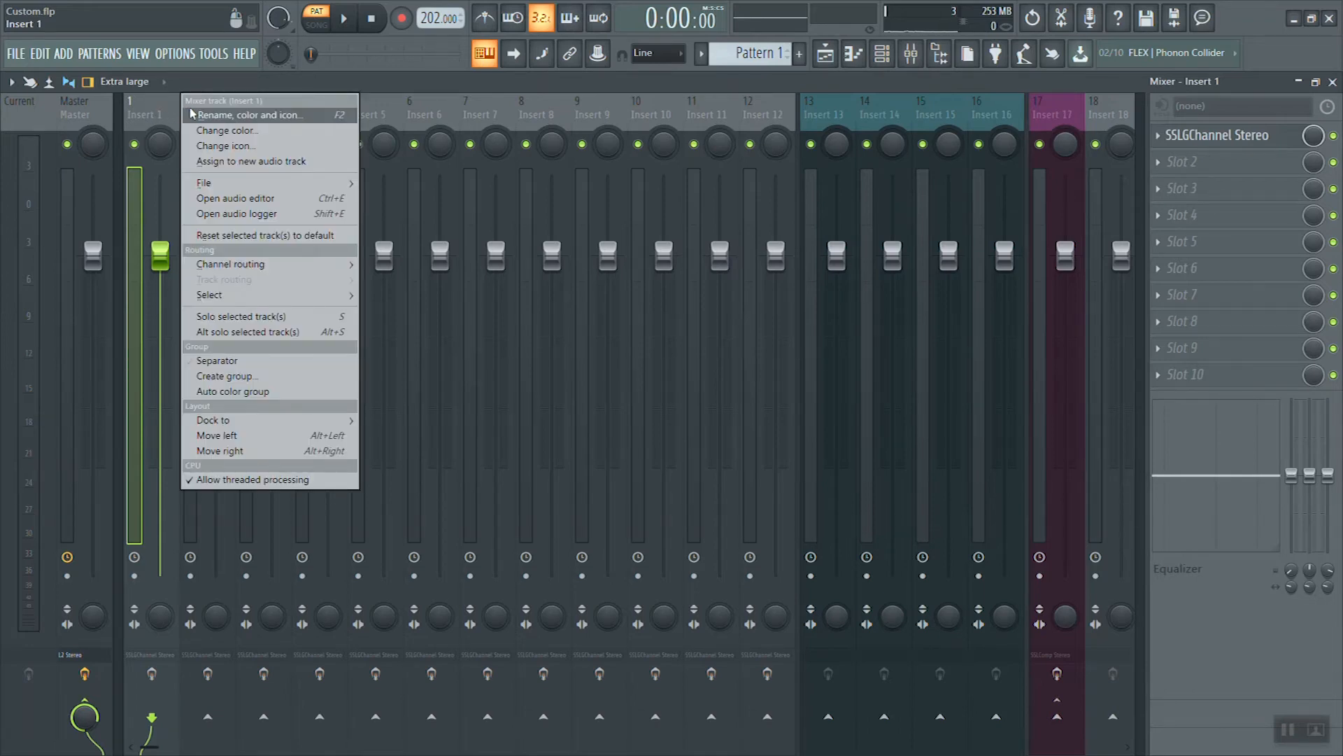
{"action": "mouse_move", "coordinate": [233, 266]}
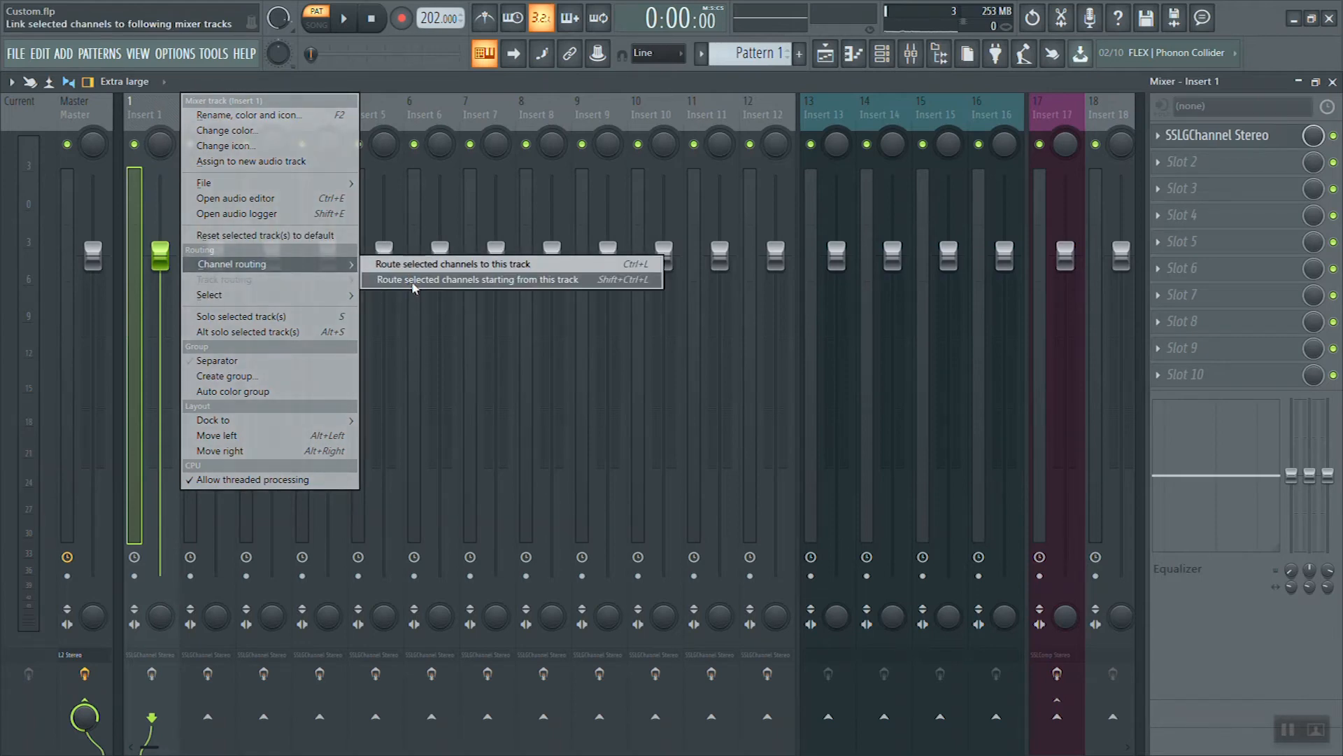
{"action": "left_click", "coordinate": [543, 280]}
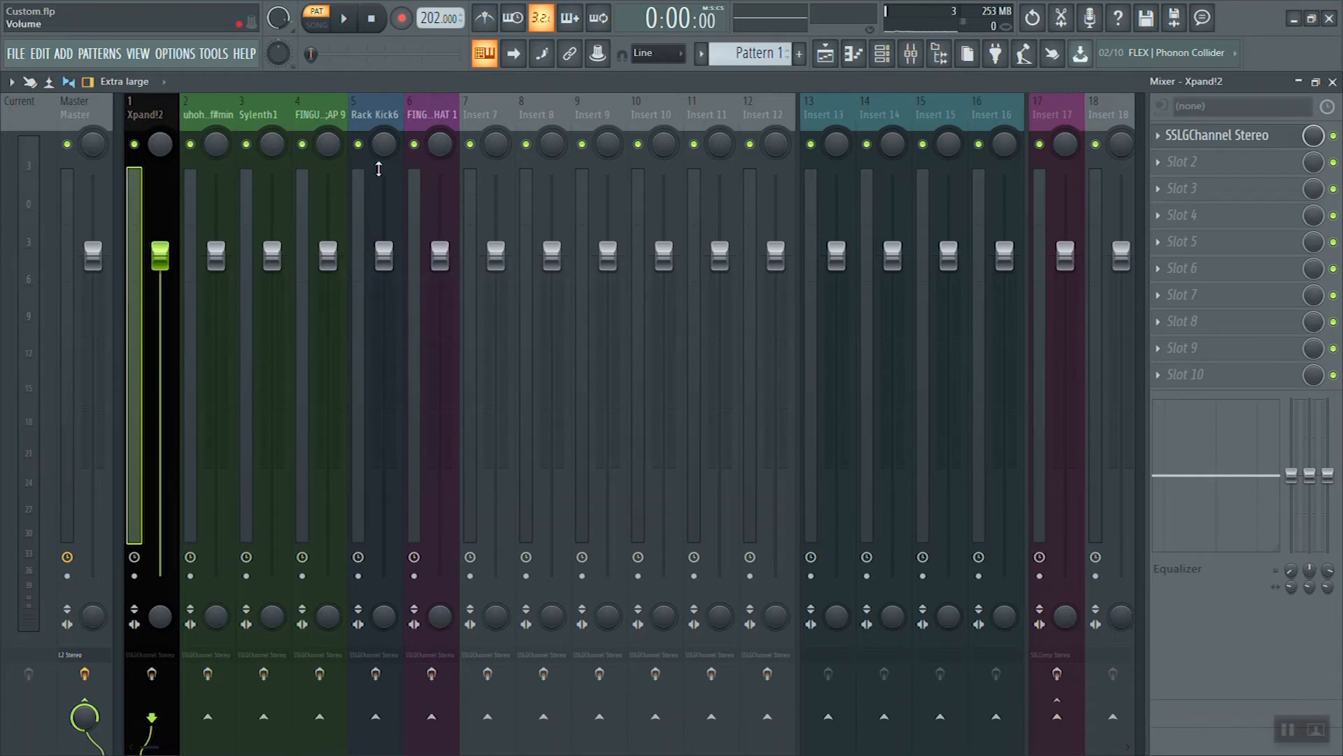
{"action": "key", "text": "space"}
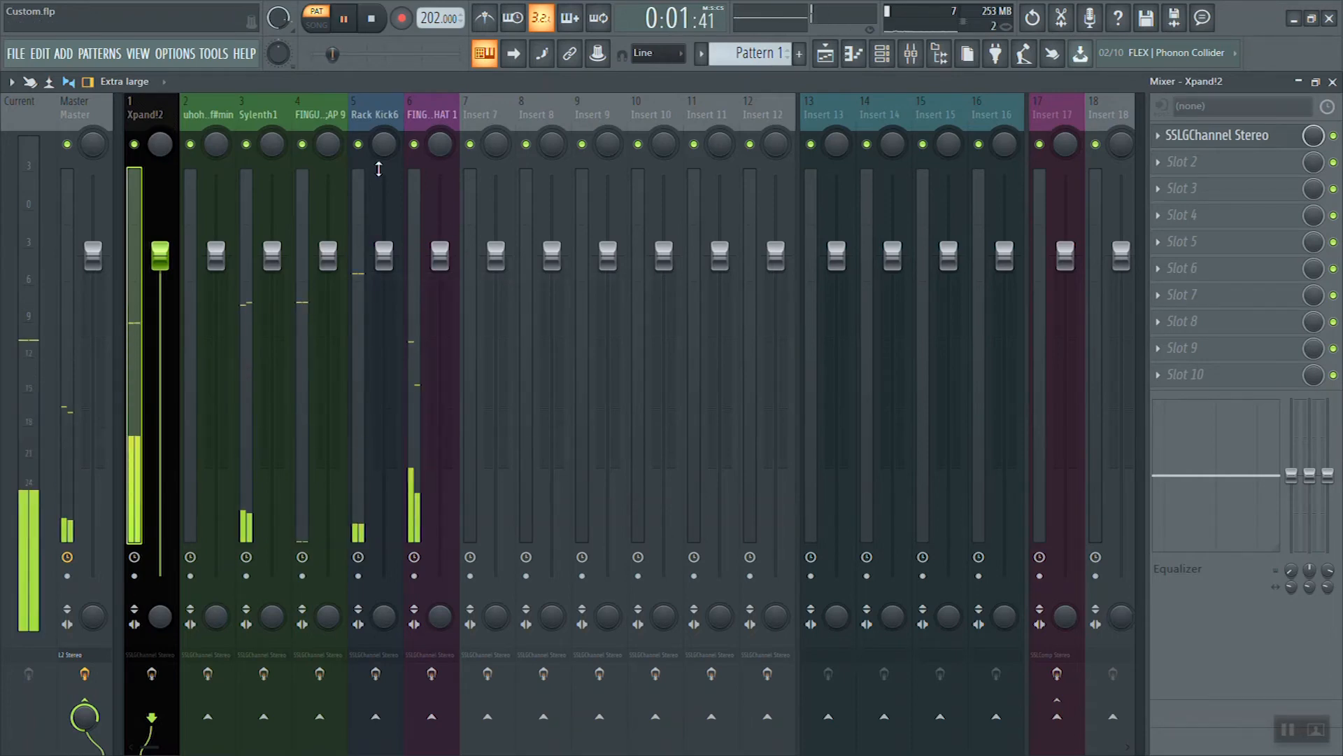
{"action": "key", "text": "space"}
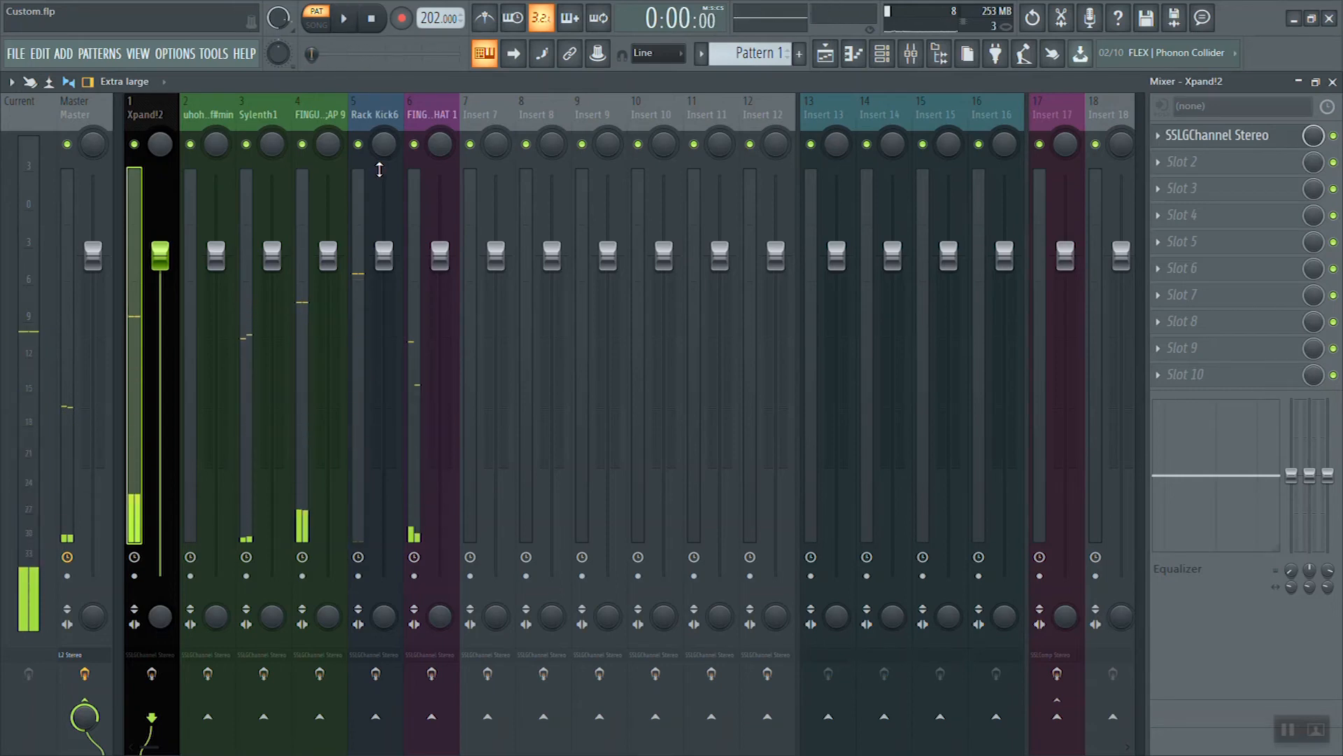
Step: Select the unused mixer tracks Insert 7 to Insert 12 and move them right, past the teal and magenta tracks
{"action": "left_click", "coordinate": [508, 107]}
{"action": "left_click_drag", "start_coordinate": [524, 110], "coordinate": [759, 103]}
{"action": "key", "text": "alt+Right"}
{"action": "key", "text": "alt+Right"}
{"action": "key", "text": "alt+Right"}
{"action": "key", "text": "alt+Right"}
{"action": "key", "text": "alt+Right"}
{"action": "key", "text": "alt+Right"}
{"action": "key", "text": "alt+Right"}
{"action": "key", "text": "alt+Right"}
{"action": "key", "text": "alt+Right"}
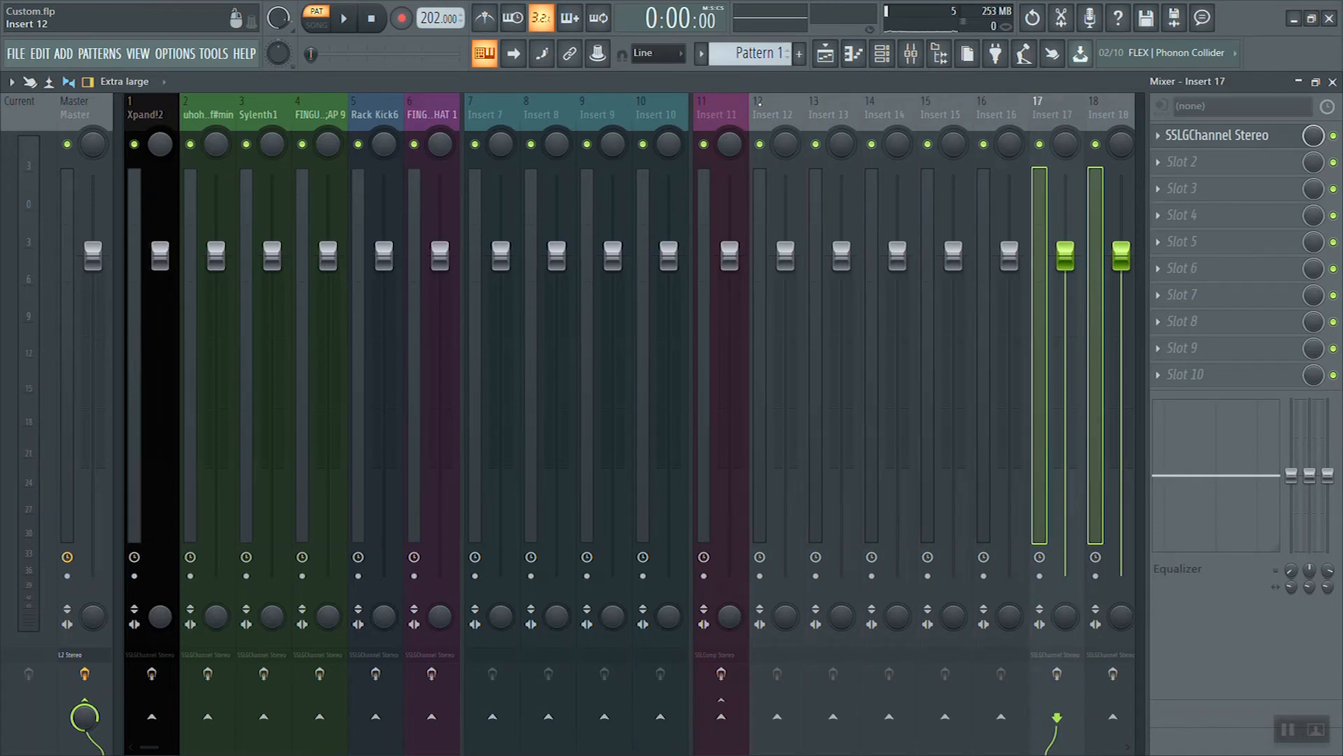
Step: Move the mixer track selection back to the teal track Insert 8
{"action": "key", "text": "Left"}
{"action": "key", "text": "Left"}
{"action": "key", "text": "Left"}
{"action": "key", "text": "Left"}
{"action": "key", "text": "Left"}
{"action": "key", "text": "Left"}
{"action": "key", "text": "Left"}
{"action": "key", "text": "Left"}
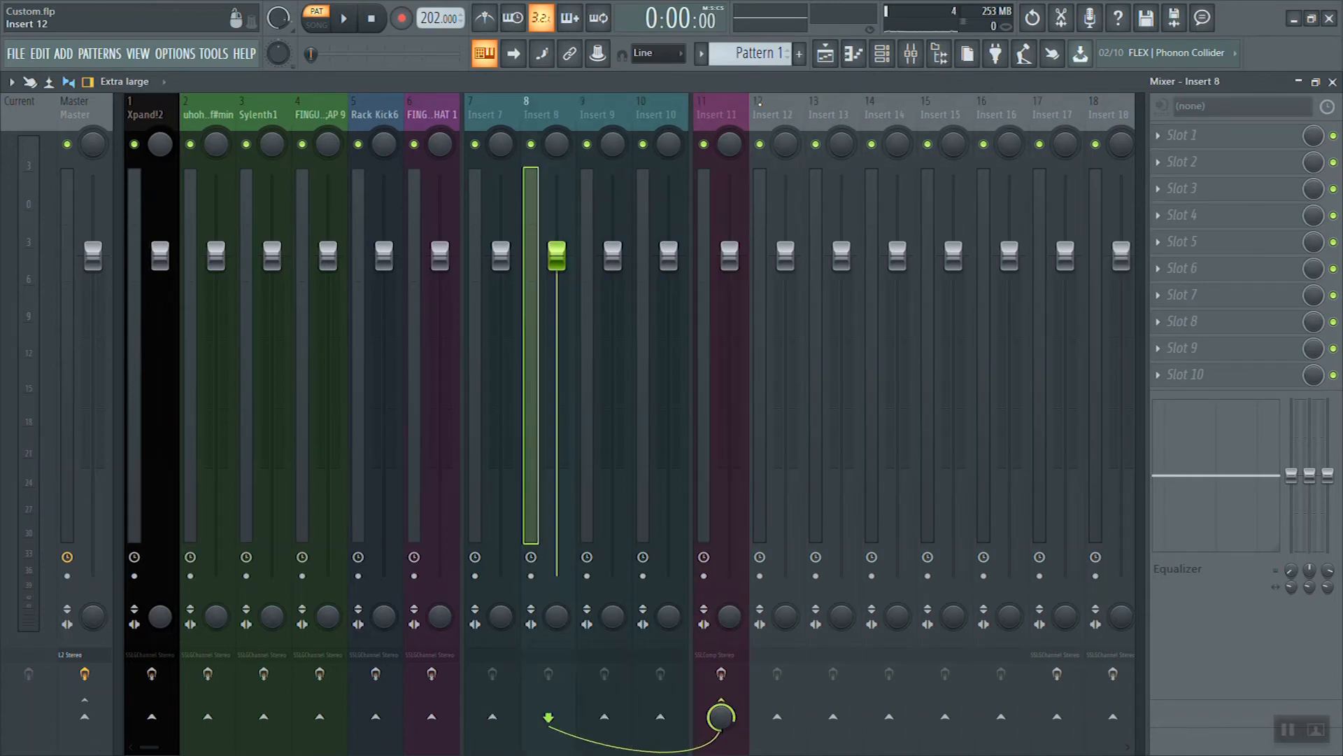
Step: Select the purple FINGUZ HI-HAT 1 mixer track and play the pattern to check the track levels
{"action": "key", "text": "Left"}
{"action": "key", "text": "Left"}
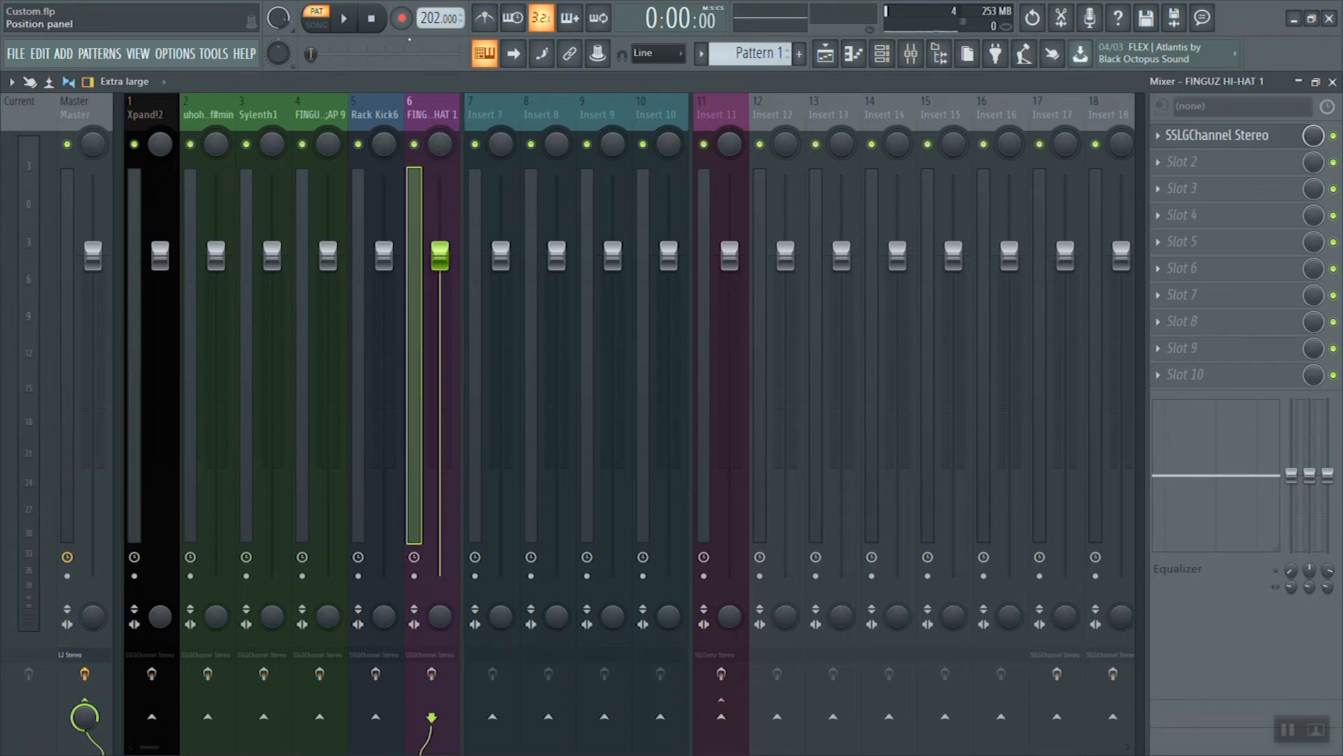
{"action": "left_click", "coordinate": [346, 21]}
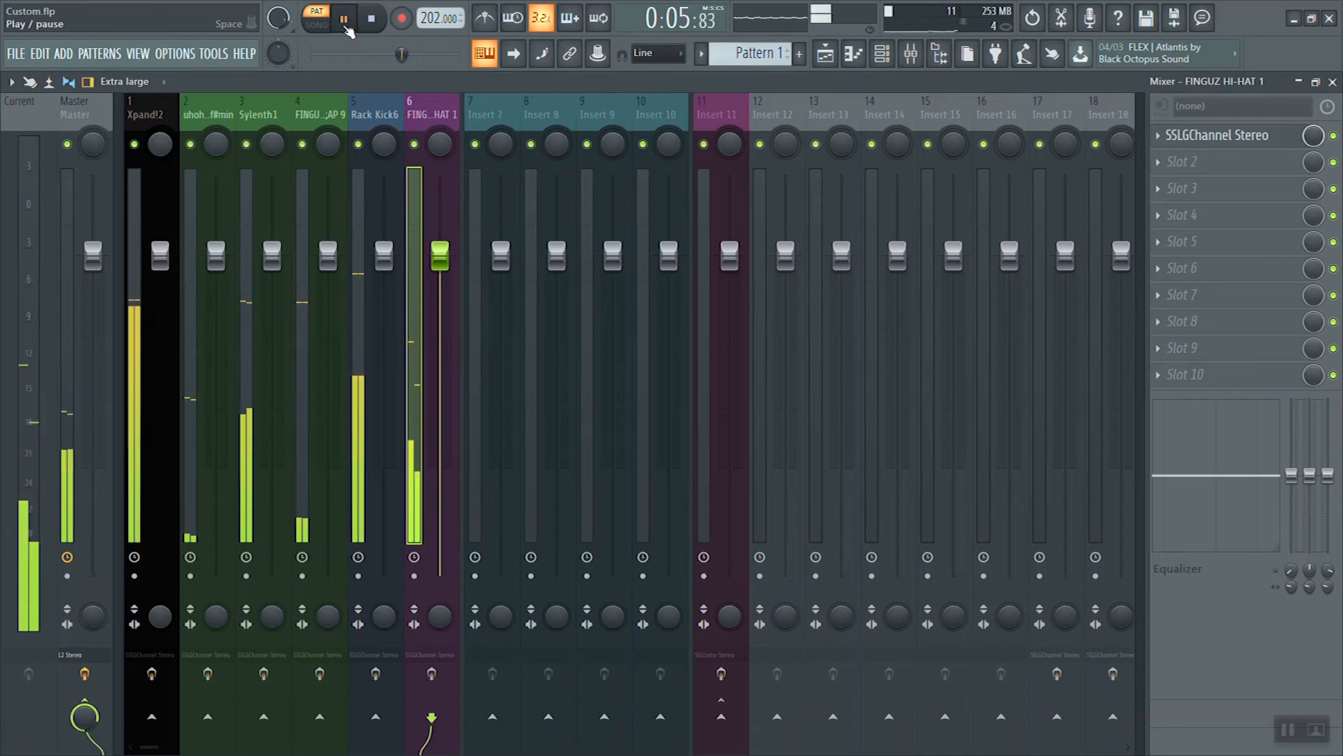
{"action": "left_click", "coordinate": [368, 19]}
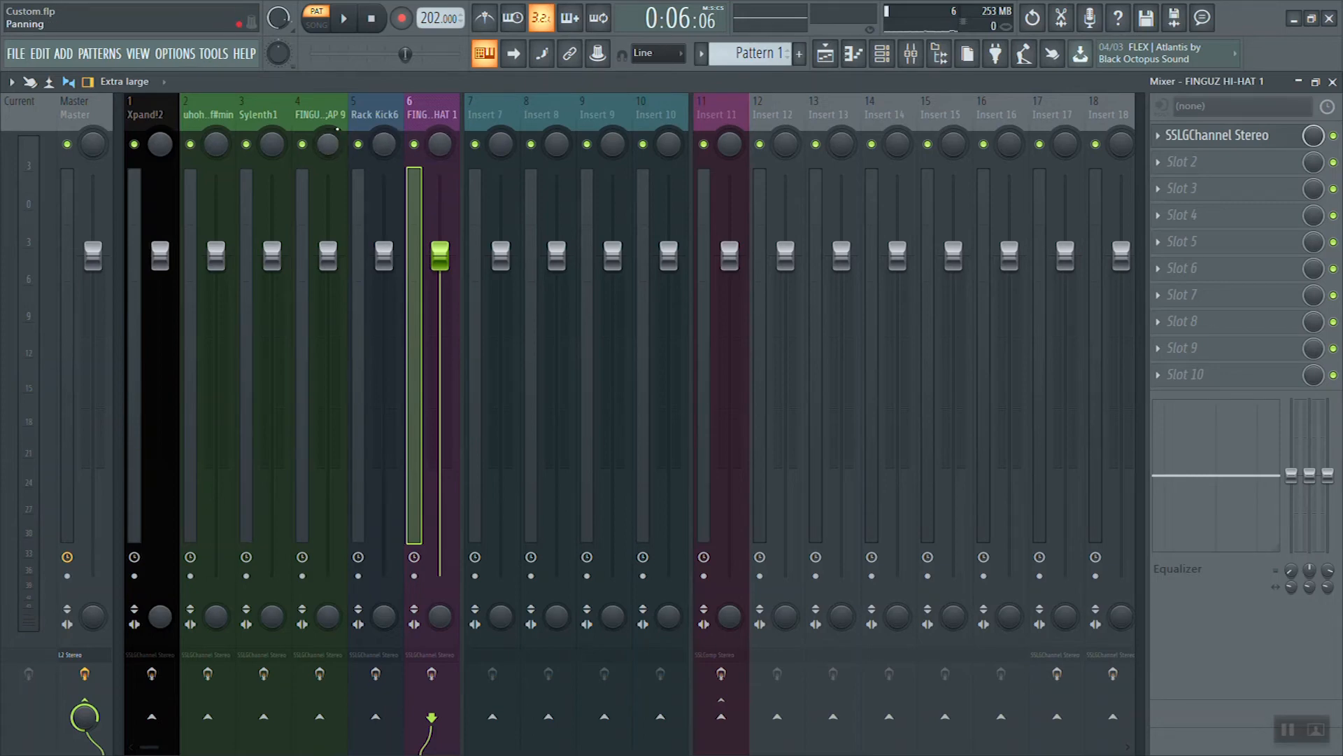
{"action": "left_click", "coordinate": [334, 114]}
{"action": "left_click_drag", "start_coordinate": [295, 112], "coordinate": [192, 113]}
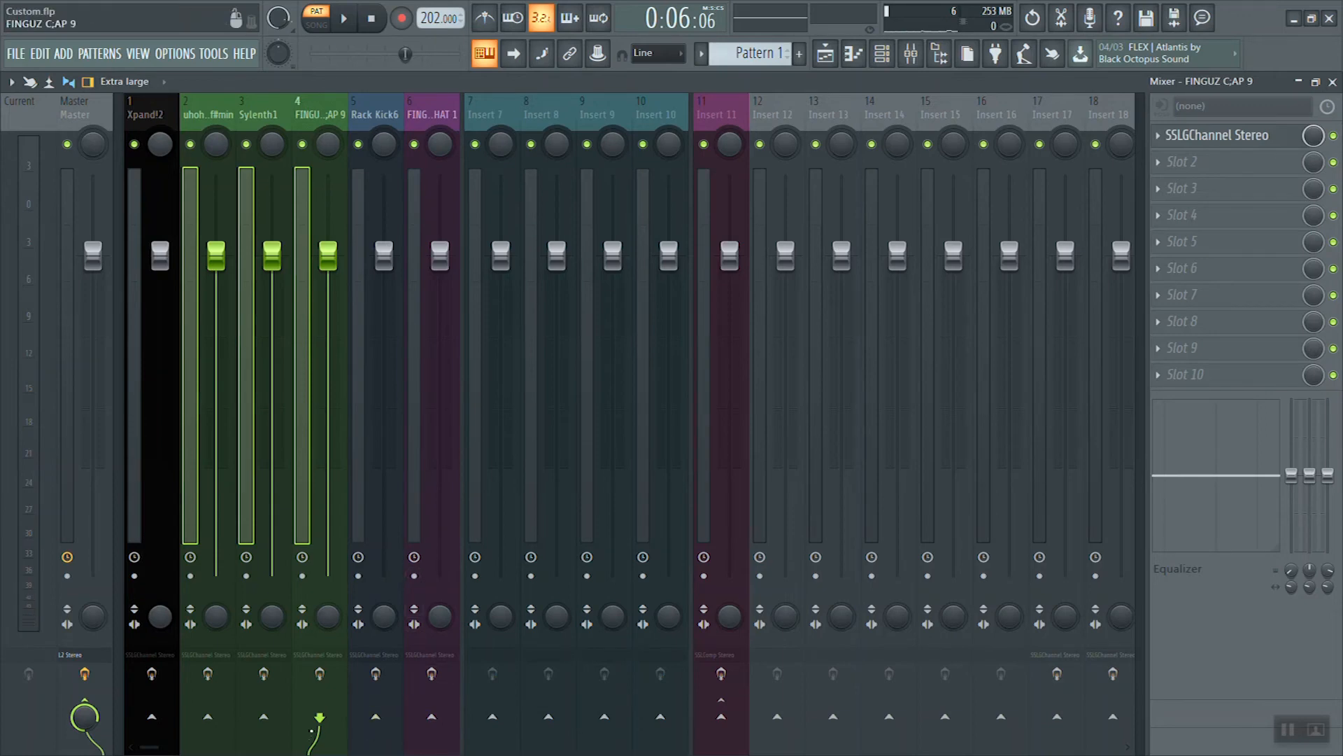
{"action": "left_click", "coordinate": [273, 255]}
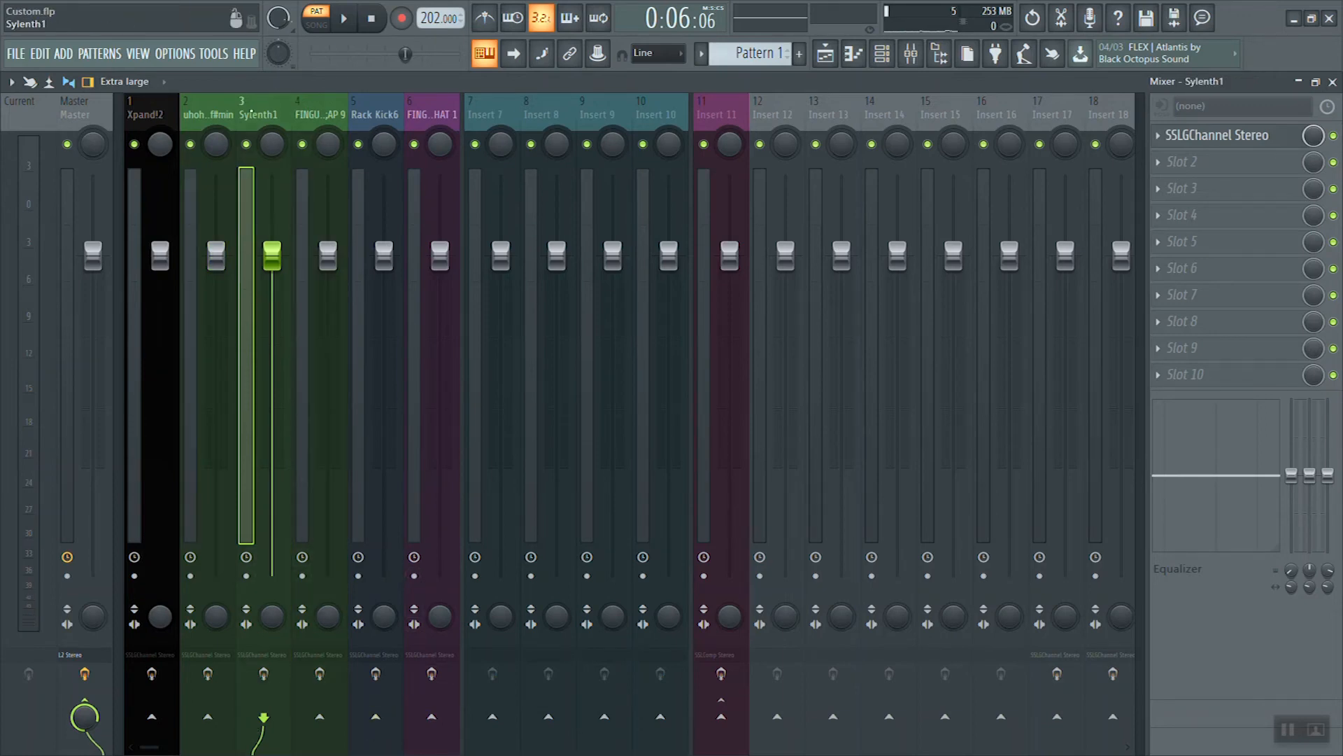
{"action": "left_click", "coordinate": [217, 114]}
Step: Select the clap, Rack Kick6 and hi-hat mixer tracks together and route them to Insert 7 only
{"action": "left_click", "coordinate": [325, 114]}
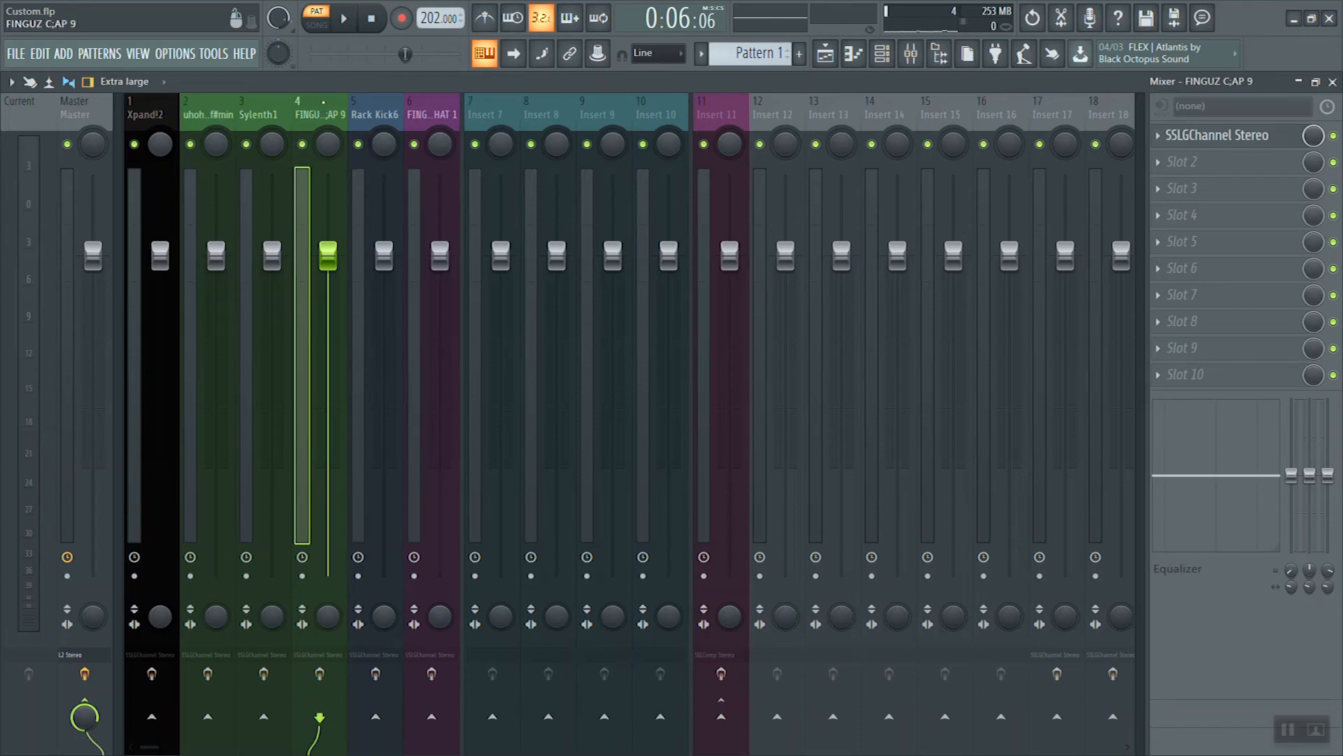
{"action": "left_click", "coordinate": [379, 114], "text": "ctrl"}
{"action": "left_click", "coordinate": [422, 114], "text": "ctrl"}
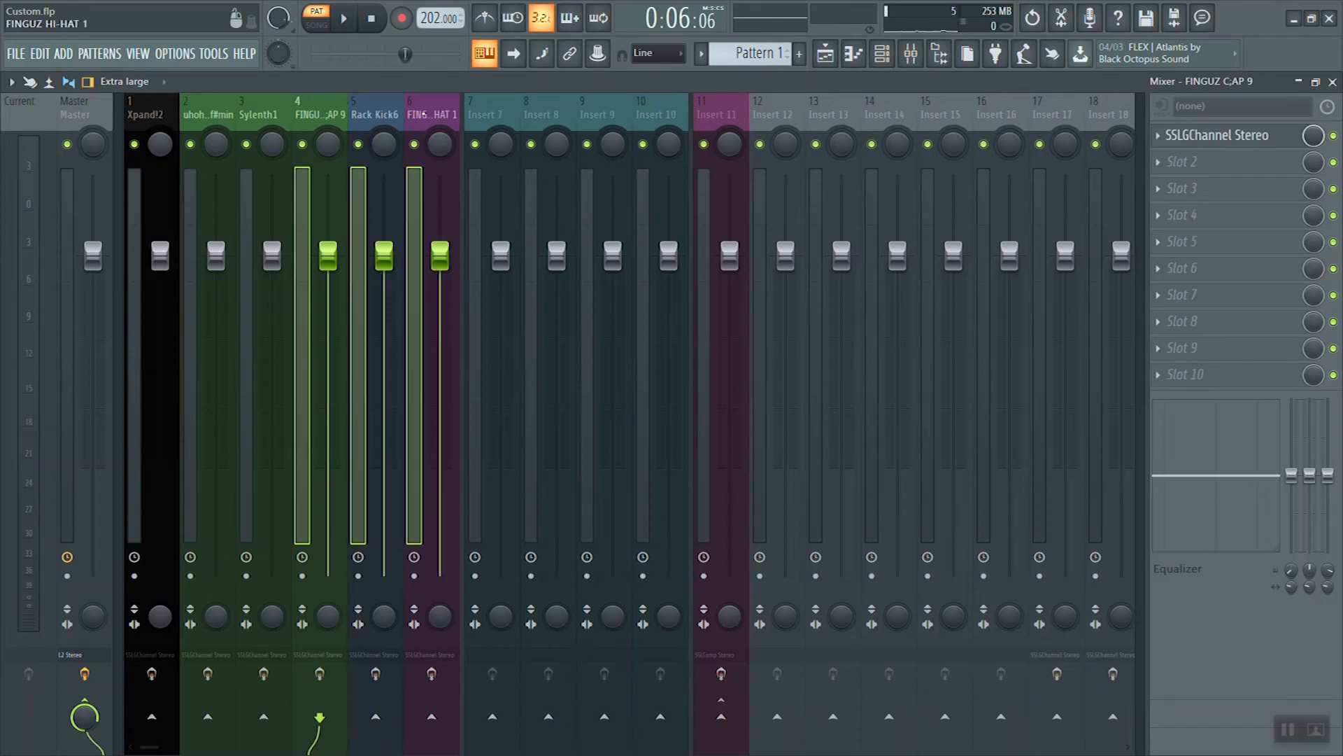
{"action": "right_click", "coordinate": [493, 715]}
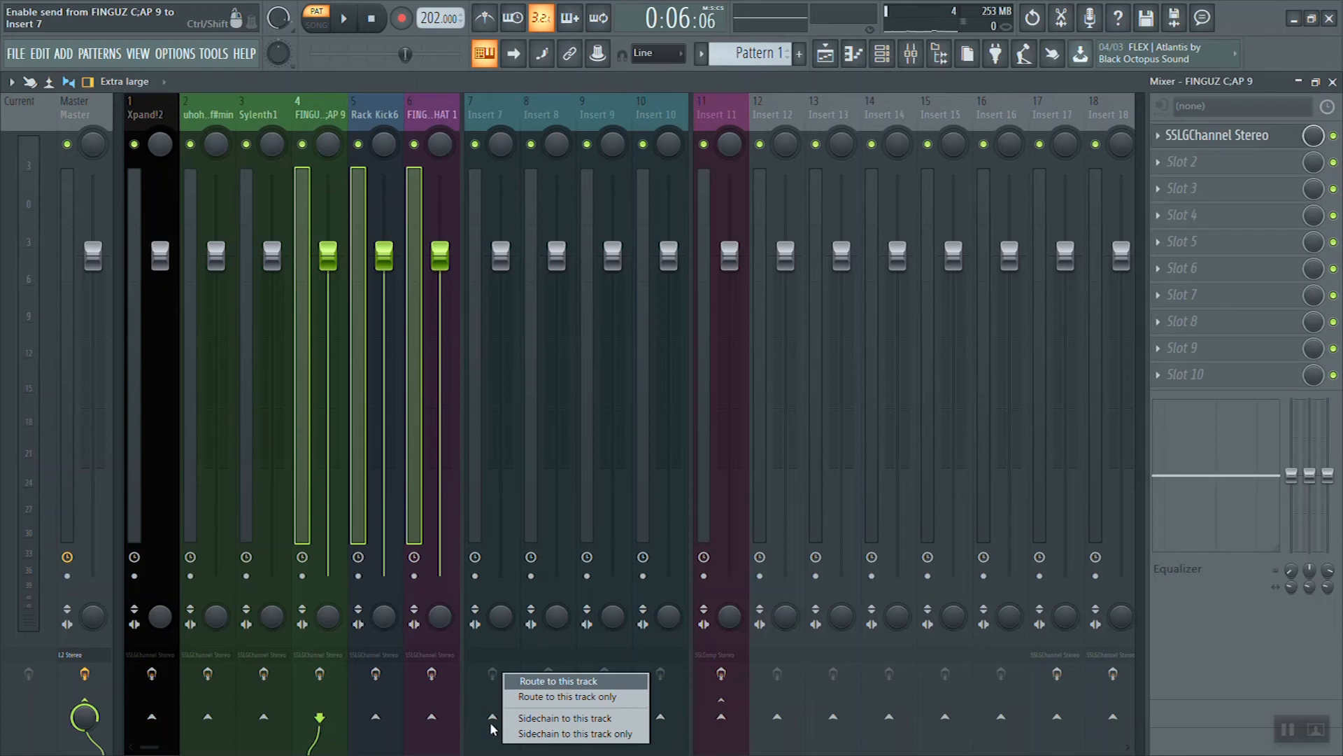
{"action": "left_click", "coordinate": [536, 697]}
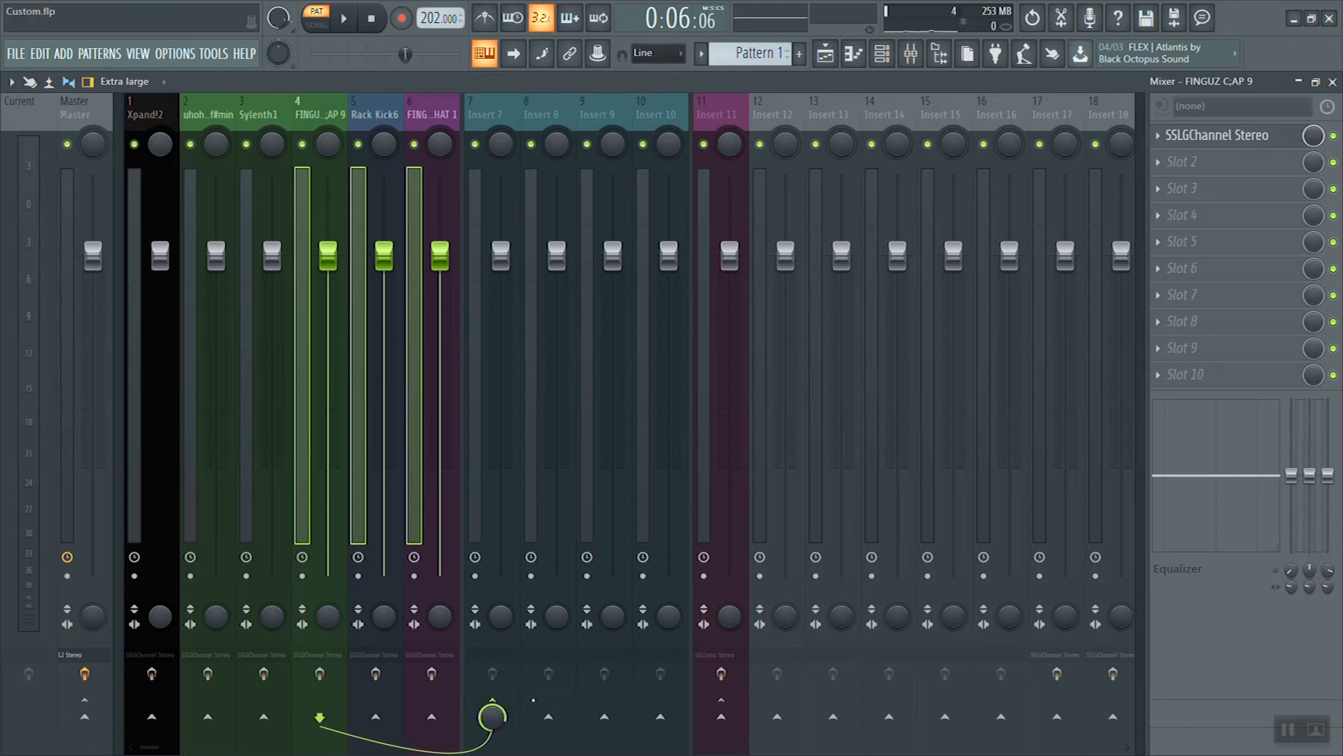
Step: Play the pattern and mute then unmute Insert 7 to check the drum bus routing
{"action": "left_click", "coordinate": [344, 21]}
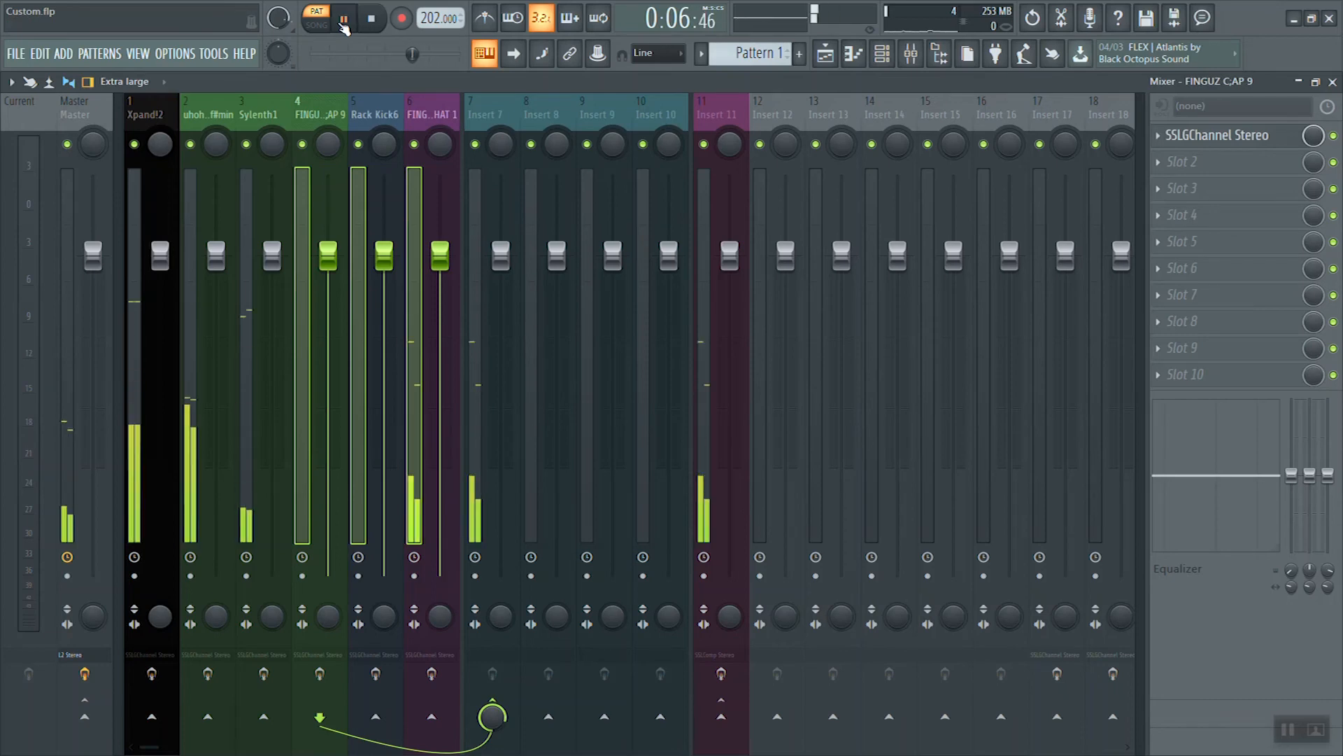
{"action": "left_click", "coordinate": [476, 144]}
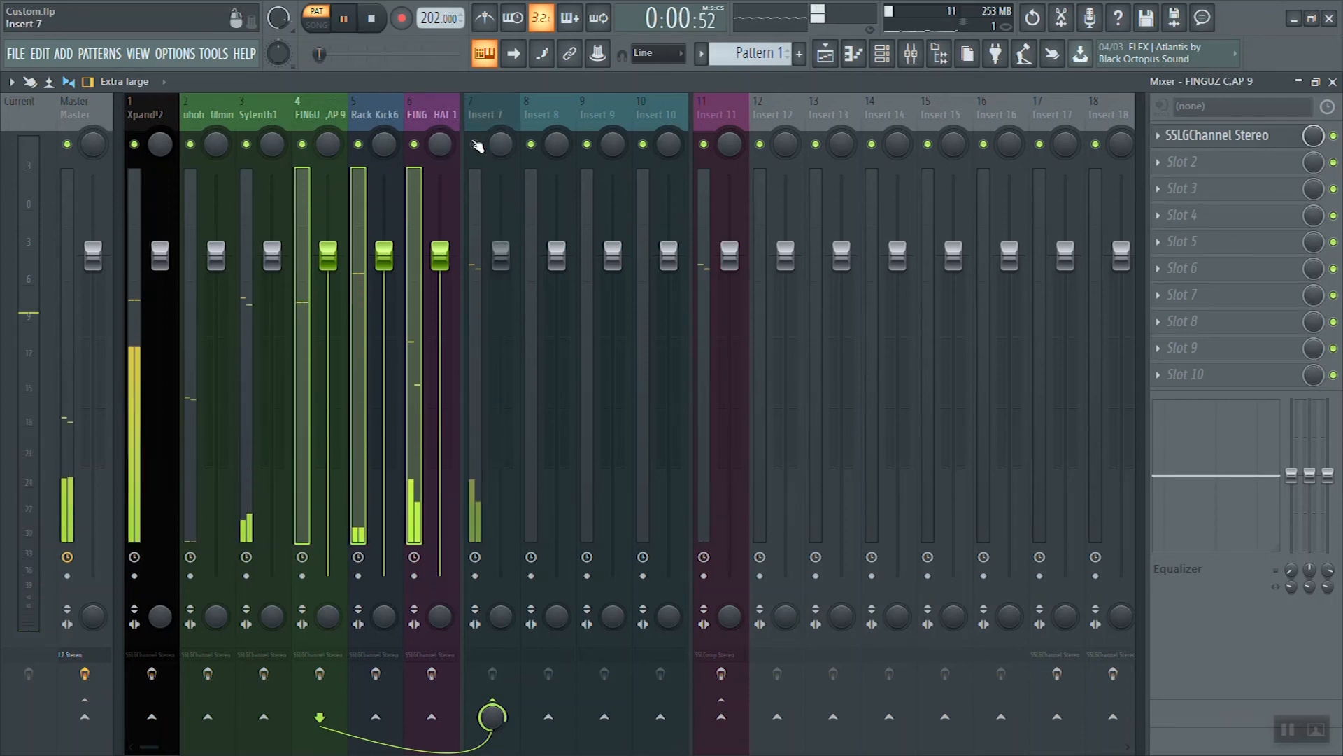
{"action": "left_click", "coordinate": [482, 116]}
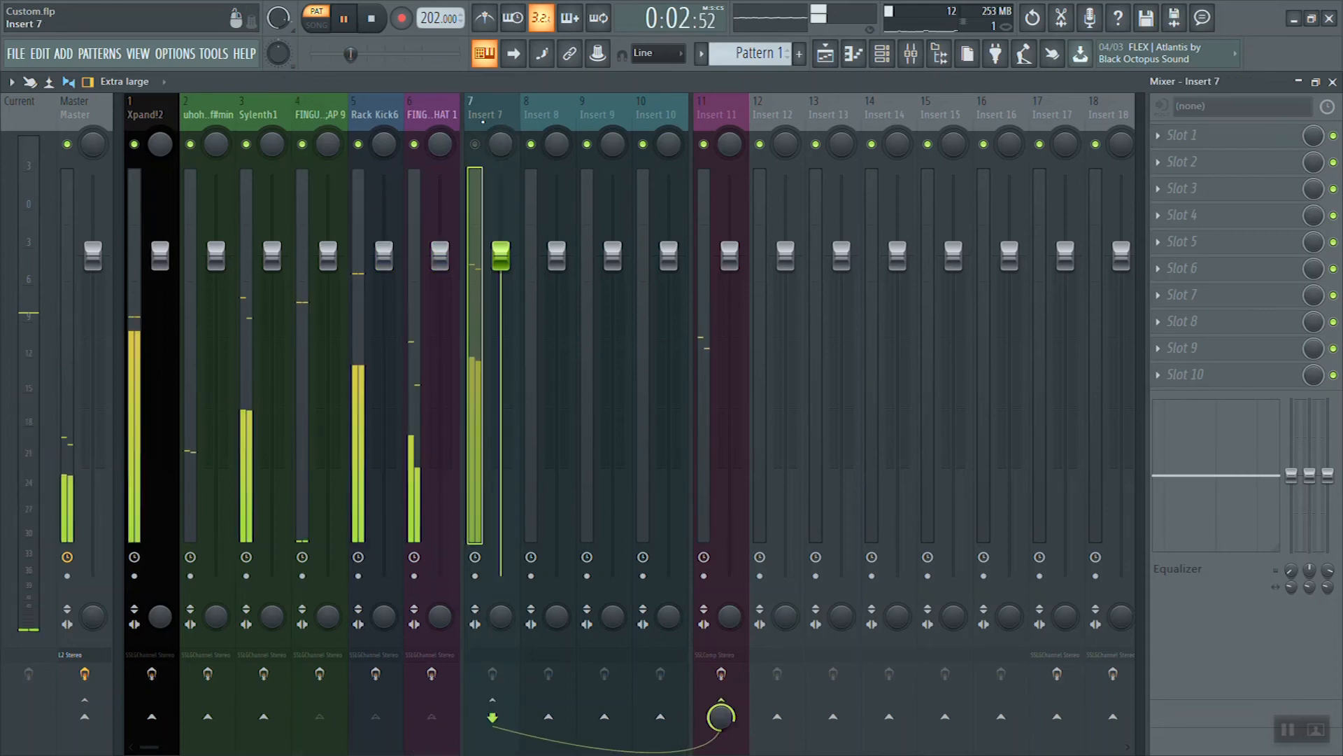
{"action": "left_click", "coordinate": [475, 144]}
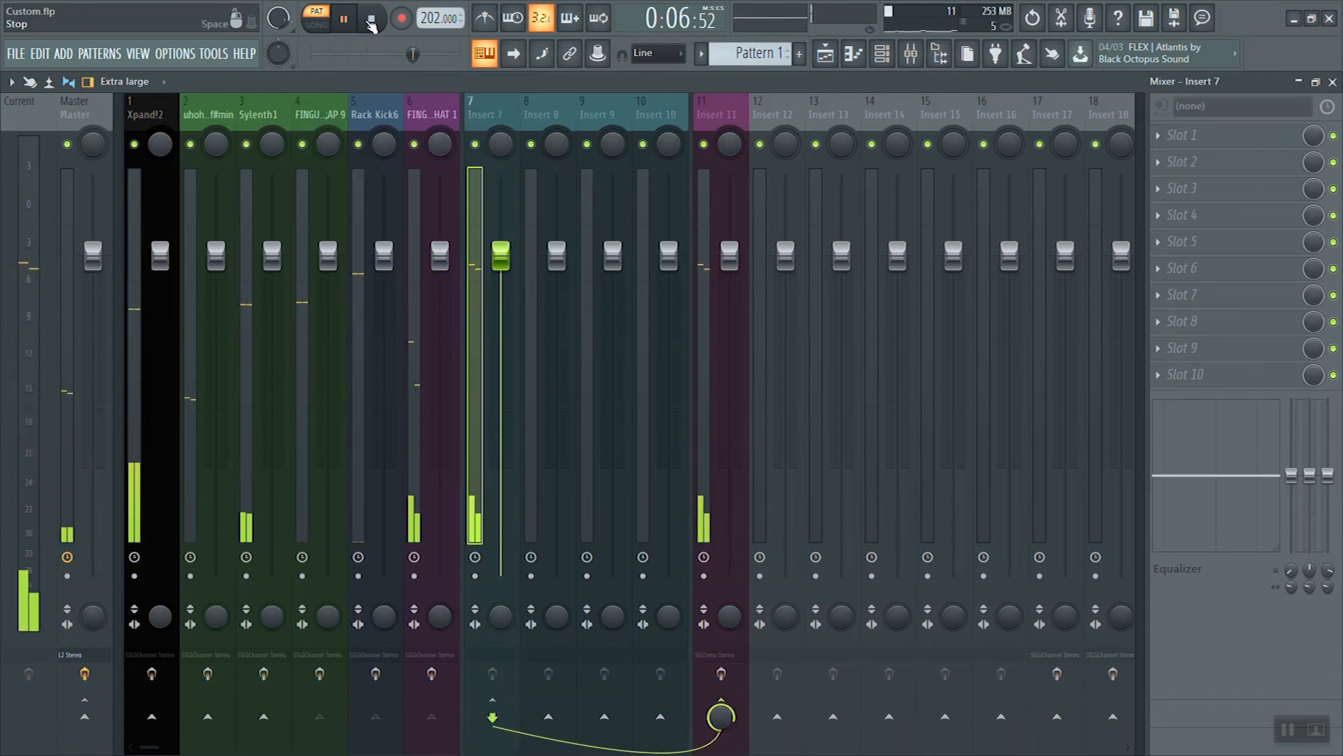
Step: Route the Sylenth1 mixer track to Insert 8 only
{"action": "left_click", "coordinate": [278, 134]}
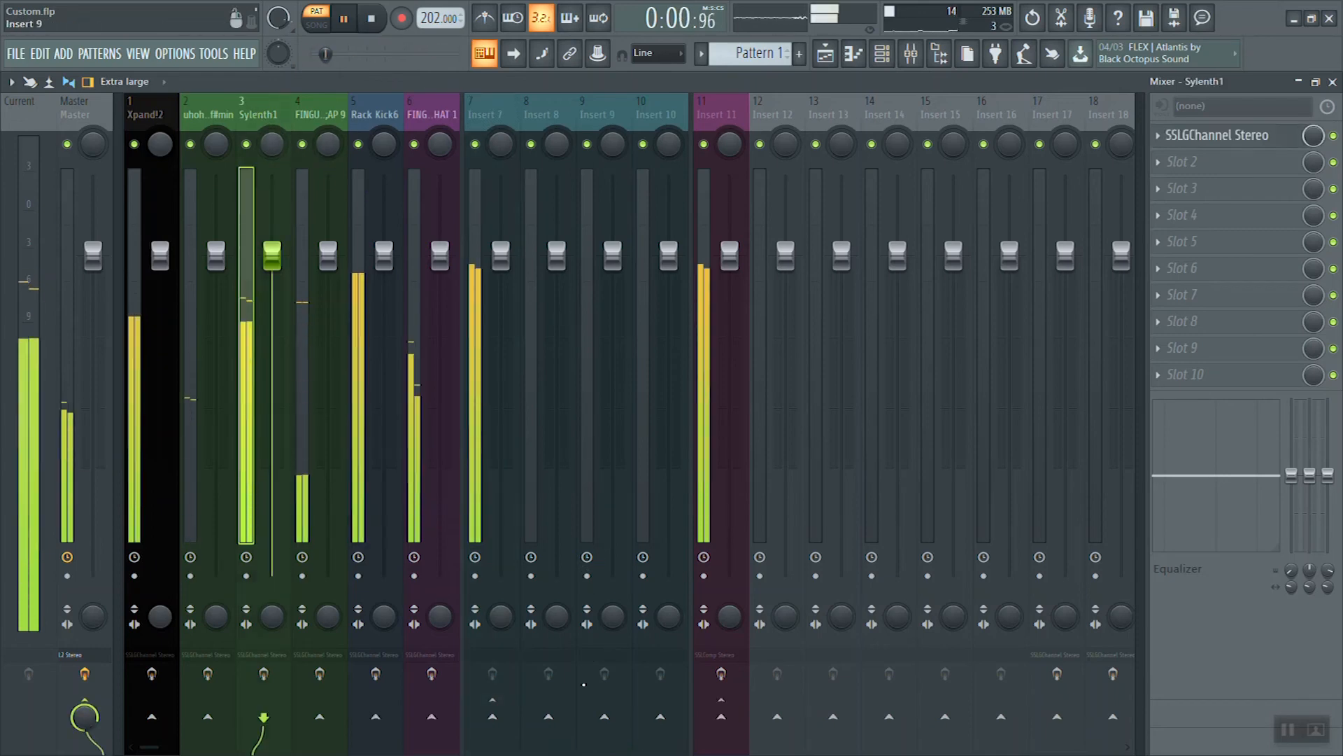
{"action": "right_click", "coordinate": [549, 716]}
{"action": "left_click", "coordinate": [594, 695]}
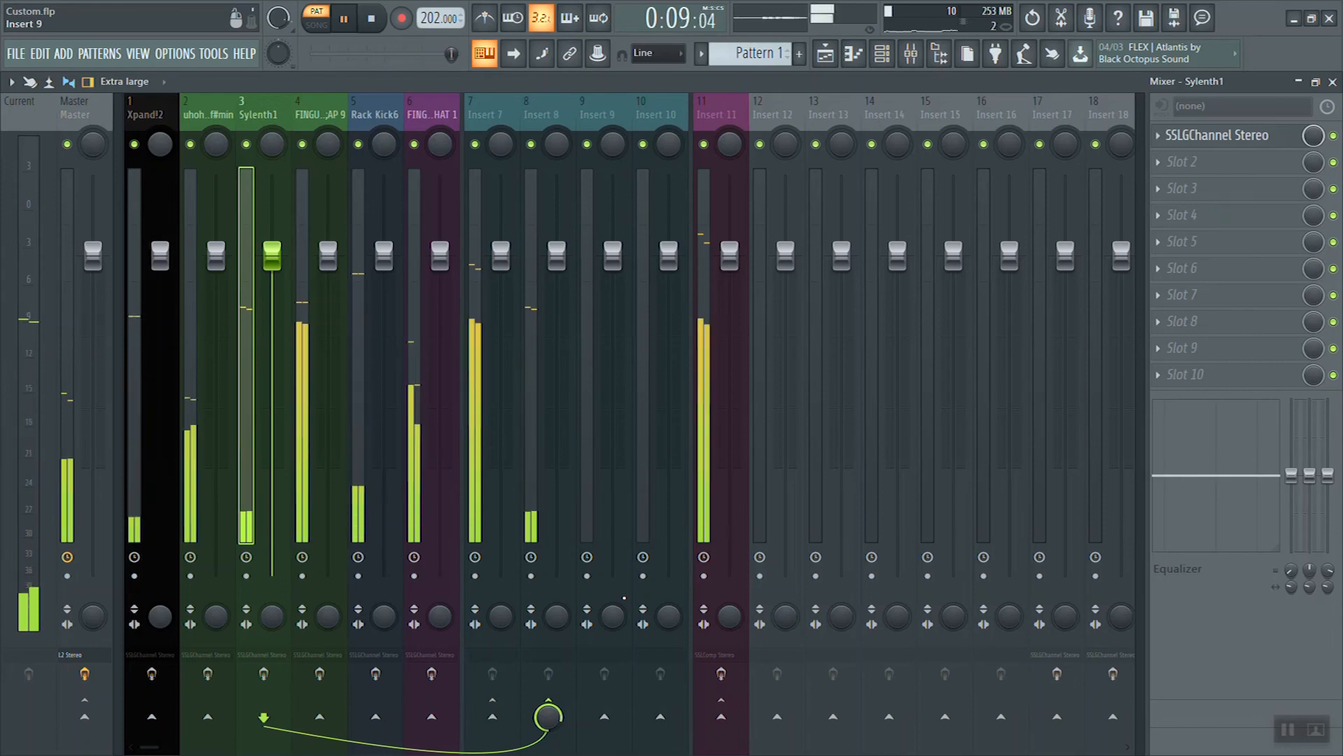
Step: Route the Xpand!2 mixer track to Insert 9 only
{"action": "left_click", "coordinate": [160, 114]}
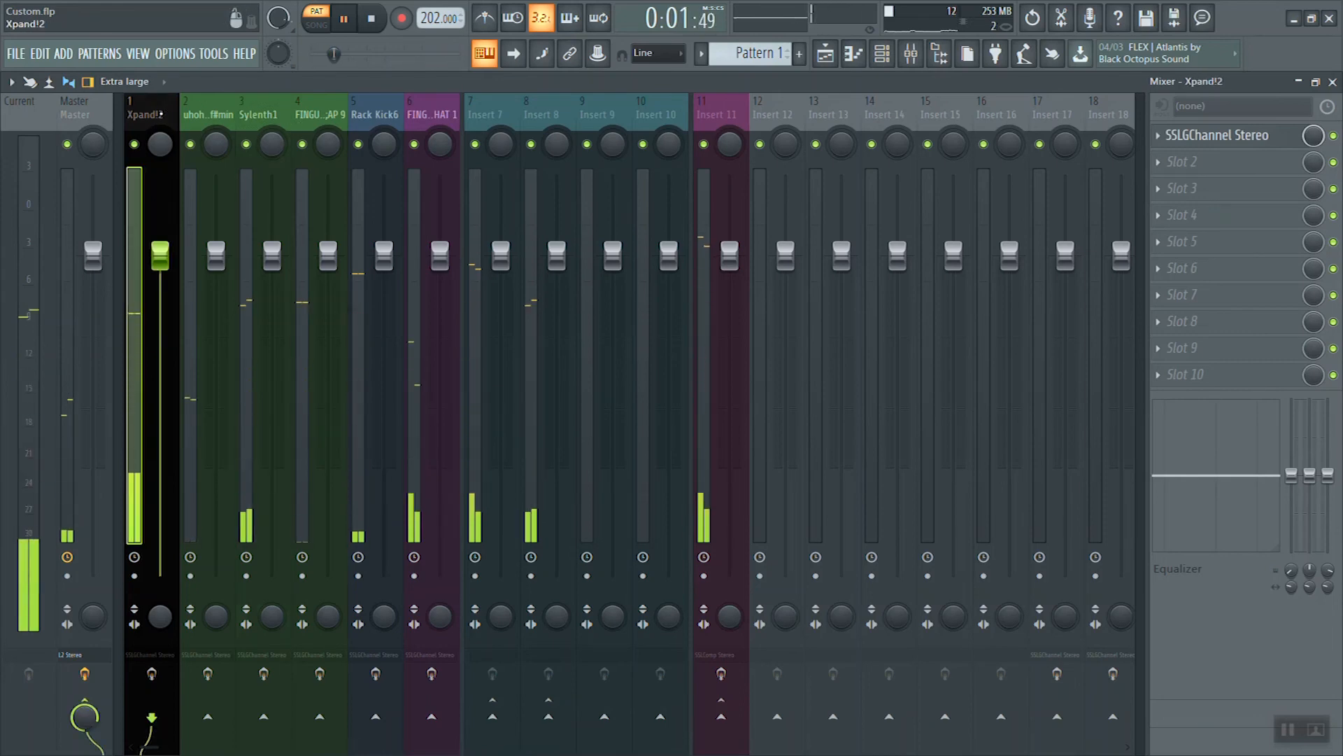
{"action": "right_click", "coordinate": [605, 717]}
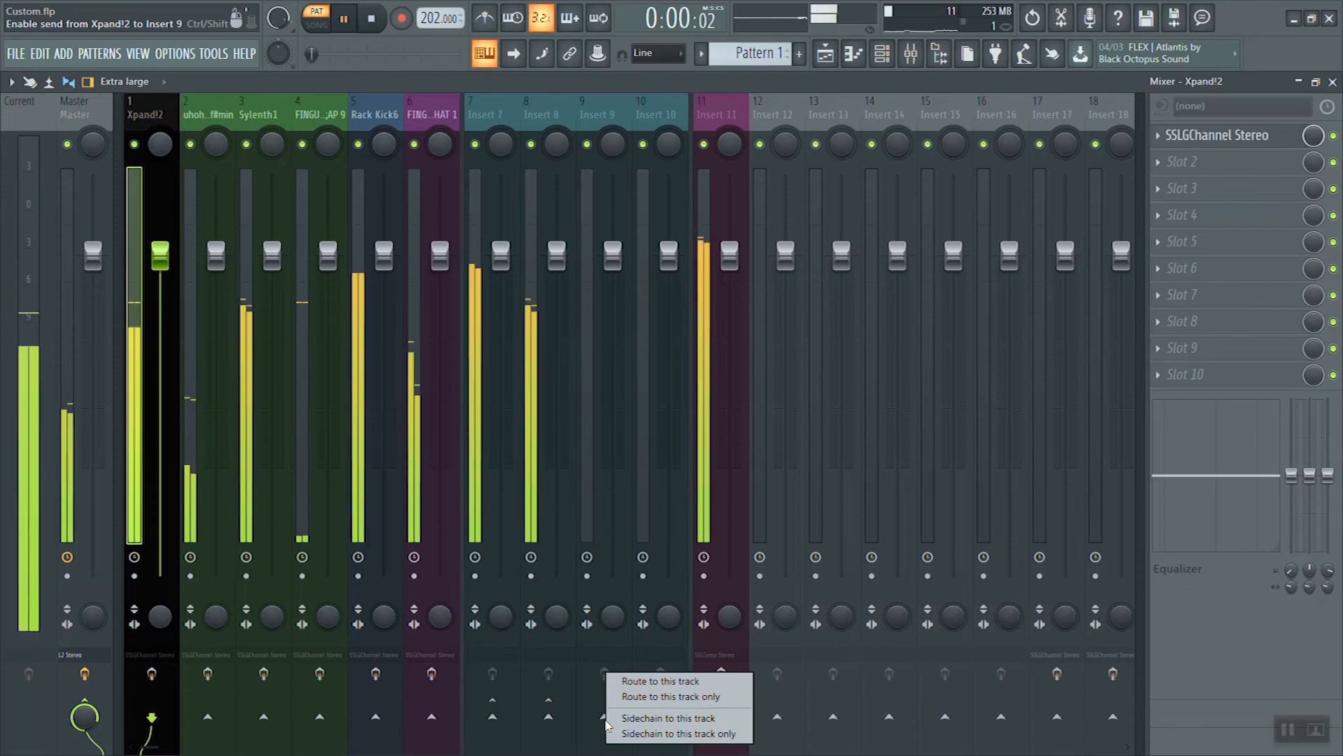
{"action": "left_click", "coordinate": [655, 697]}
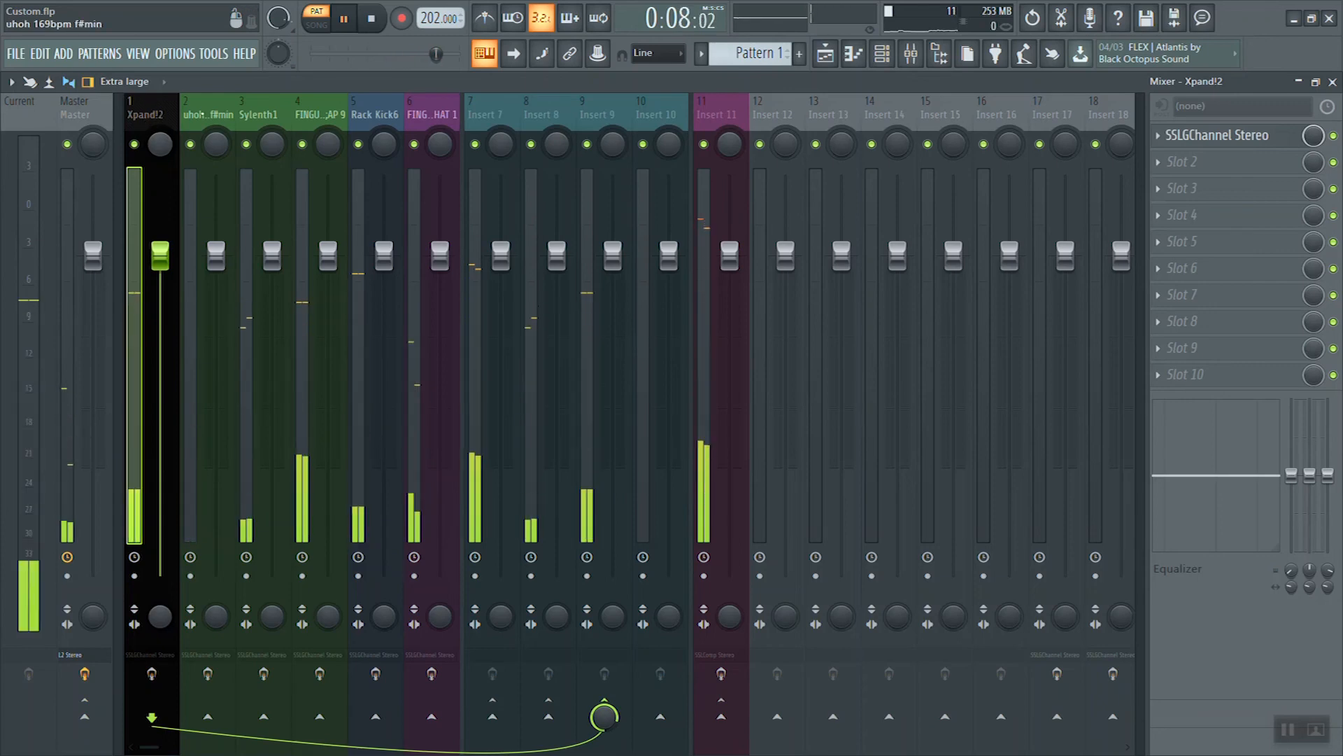
Step: Check the sends of the teal bus tracks, select Insert 7 through Insert 10 and route them to the magenta Insert 11 only
{"action": "left_click_drag", "start_coordinate": [432, 116], "coordinate": [513, 115]}
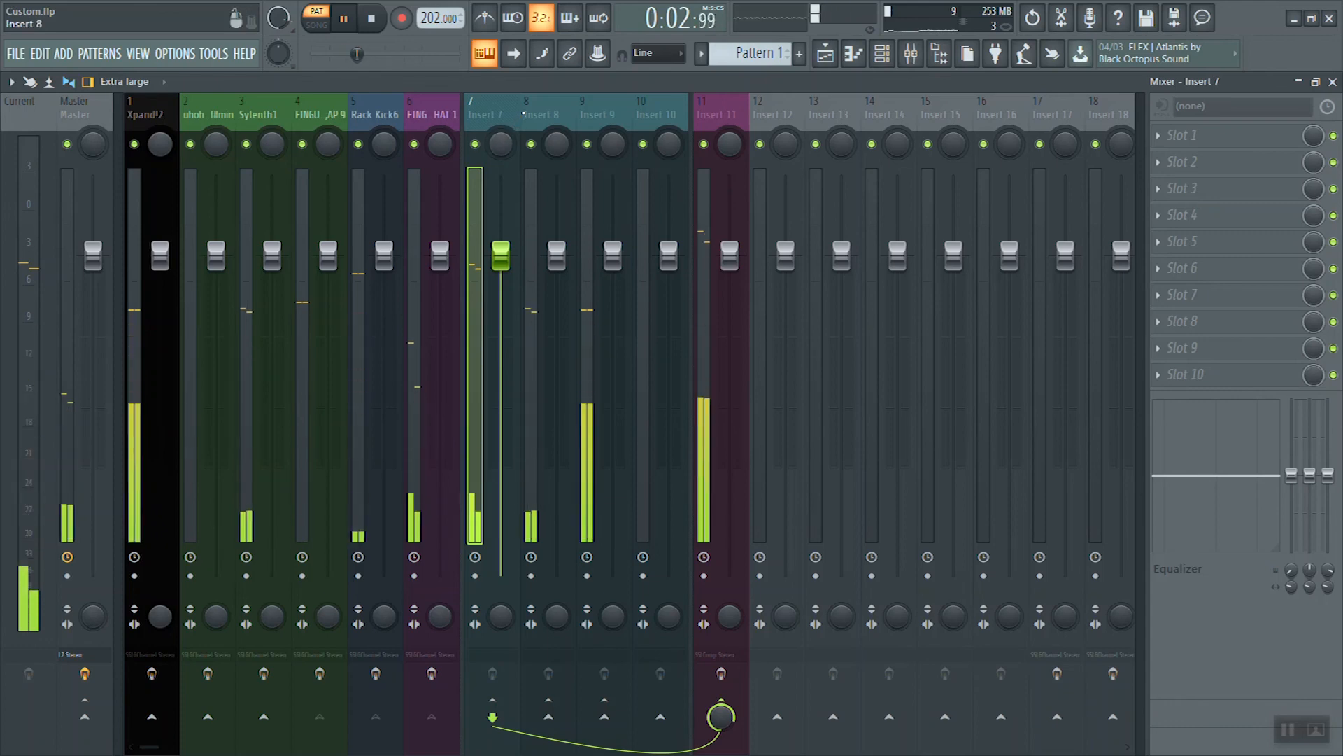
{"action": "left_click", "coordinate": [523, 113]}
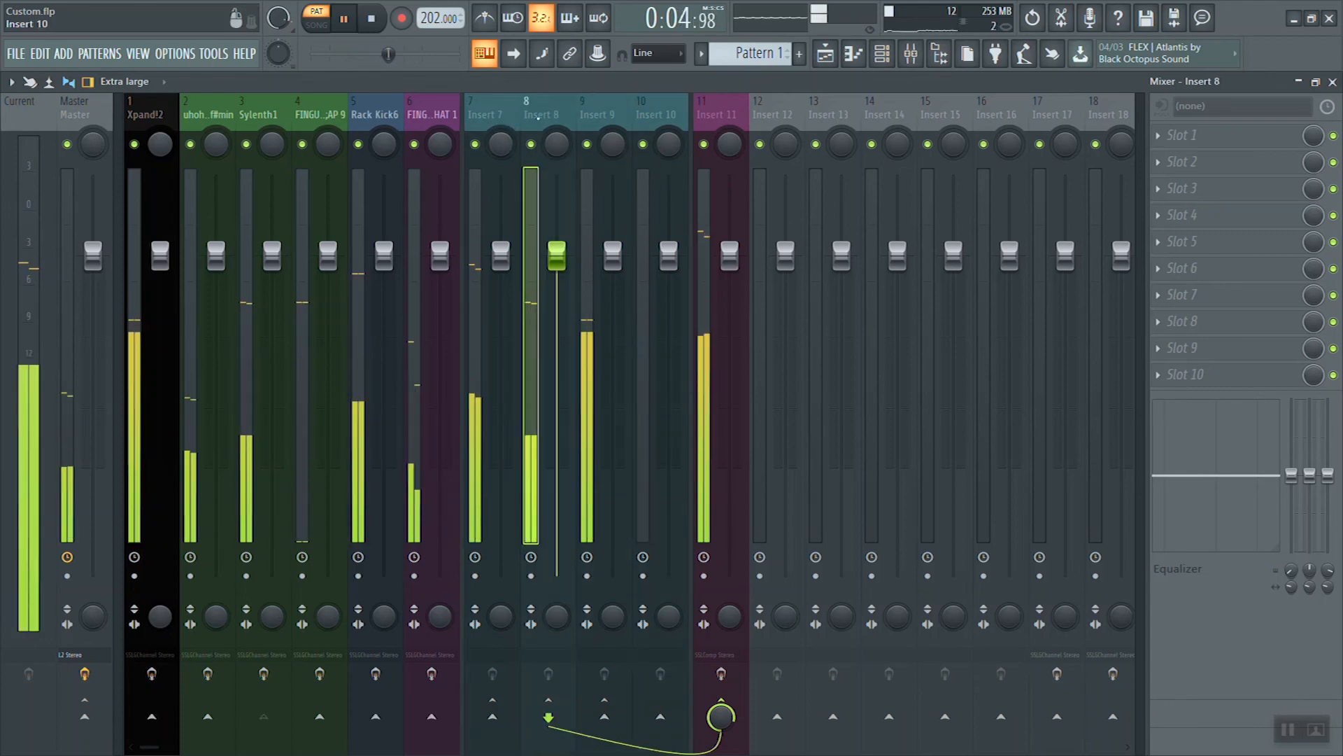
{"action": "left_click", "coordinate": [595, 113]}
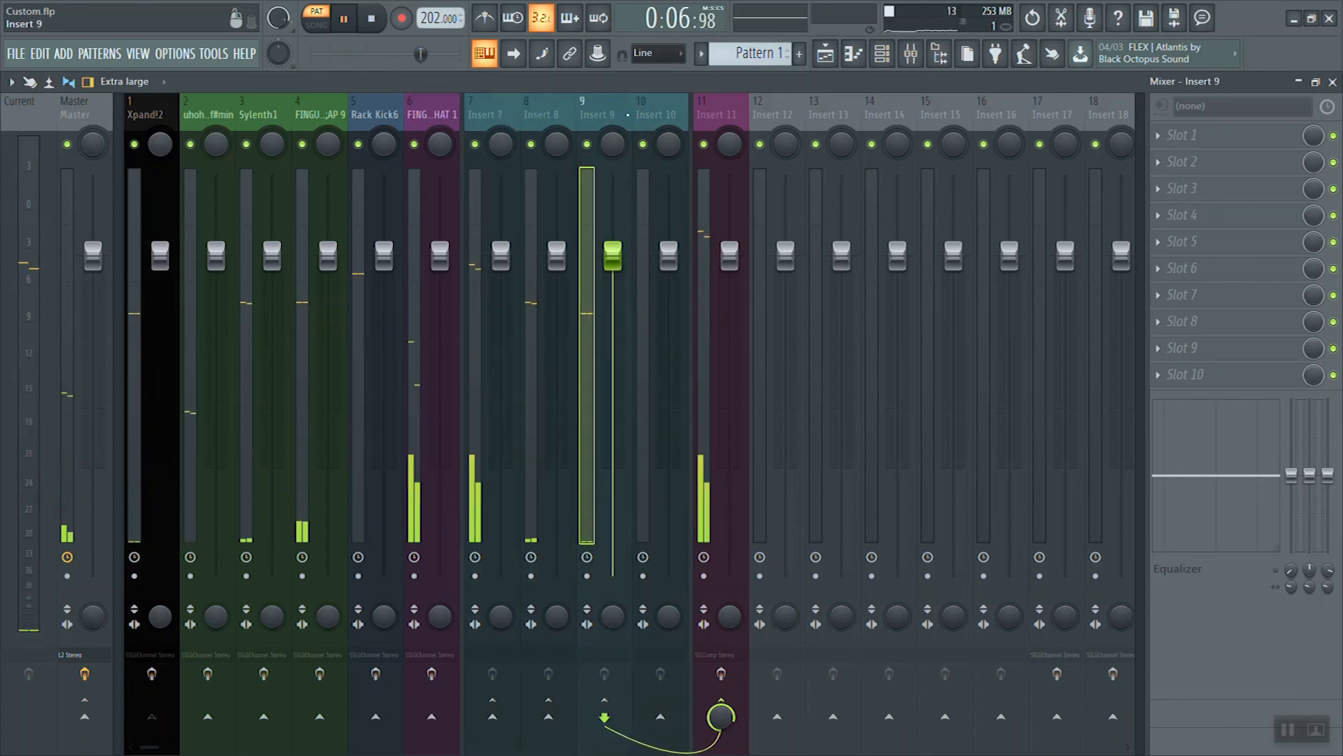
{"action": "left_click_drag", "start_coordinate": [476, 118], "coordinate": [651, 112]}
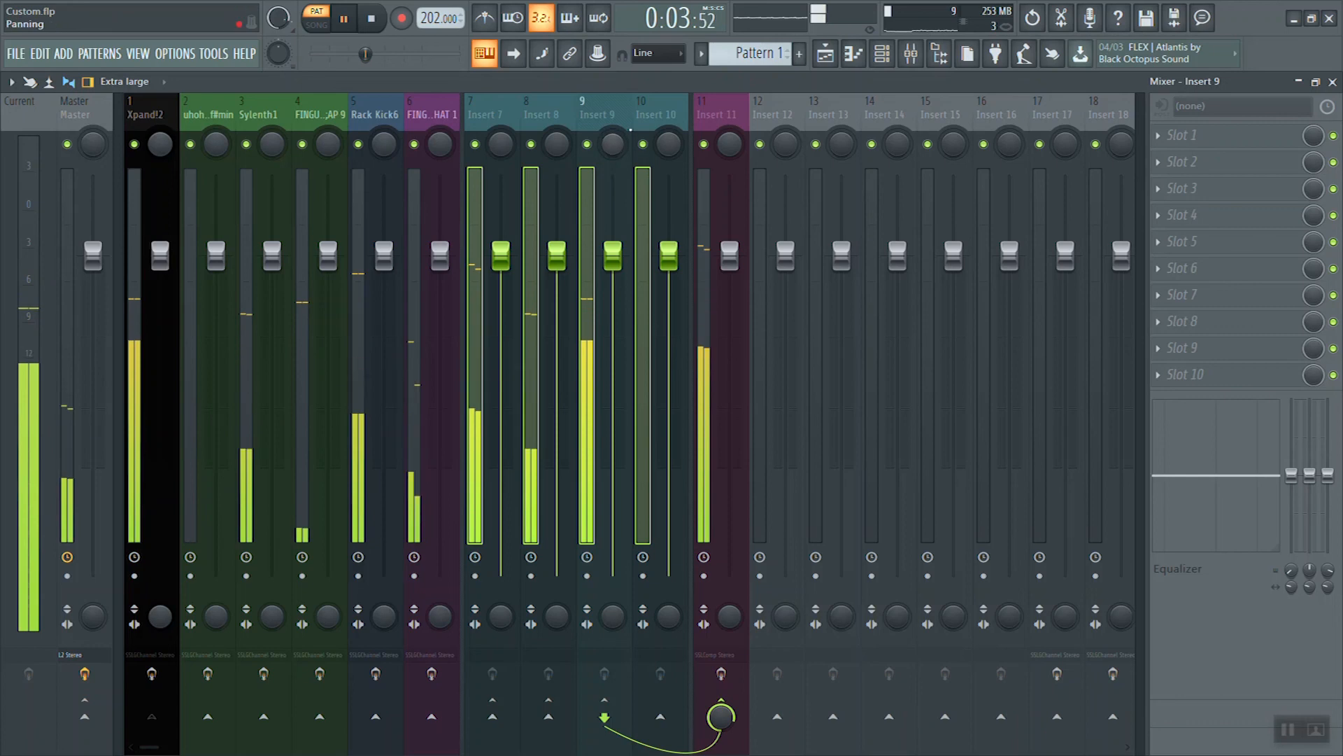
{"action": "right_click", "coordinate": [731, 700]}
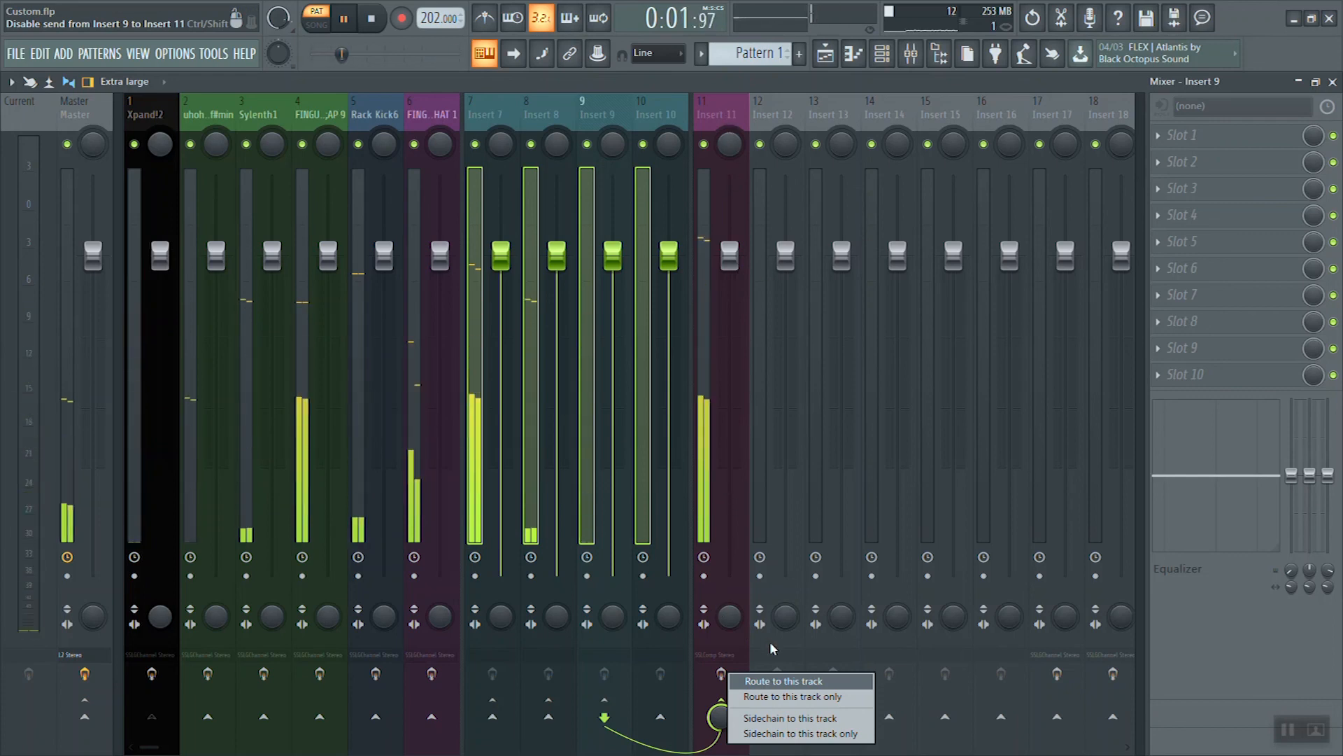
{"action": "left_click", "coordinate": [768, 698]}
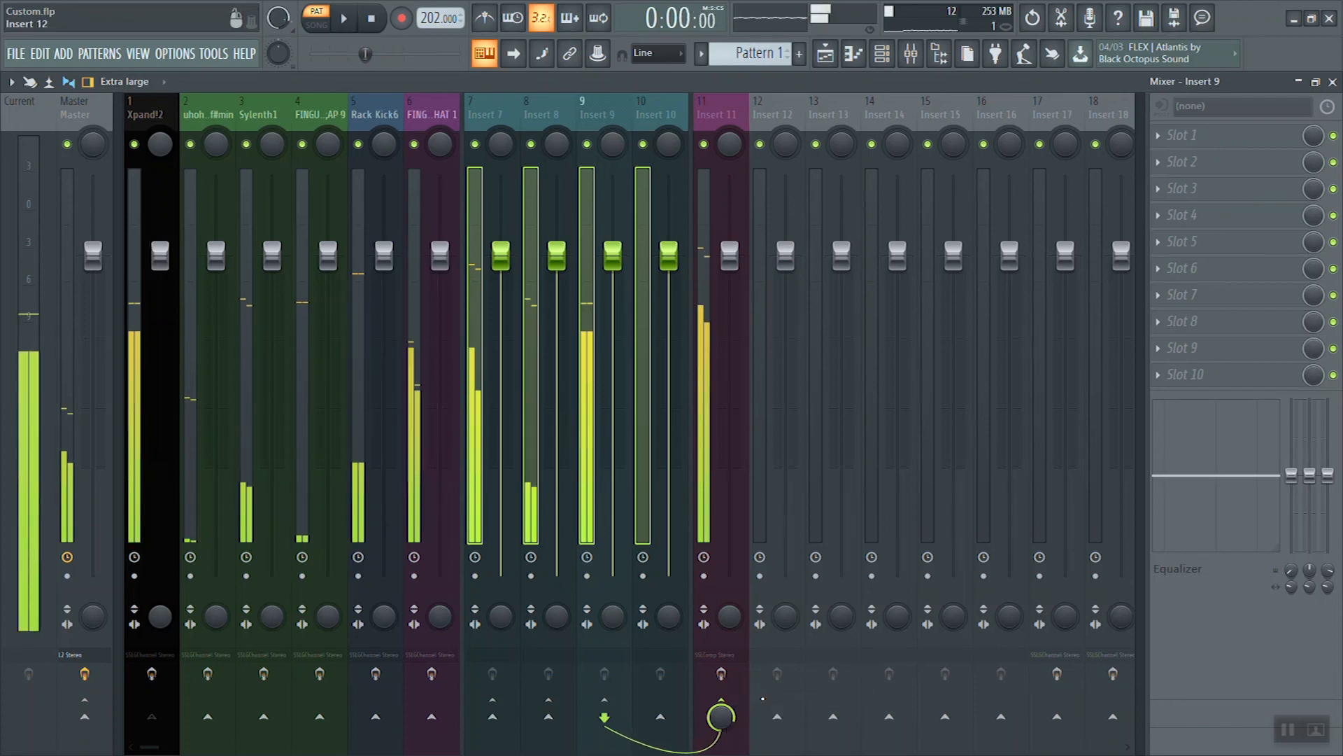
Step: Play the pattern to check the bus routing into Insert 11, briefly closing and reopening the mixer to view the channel rack
{"action": "key", "text": "space"}
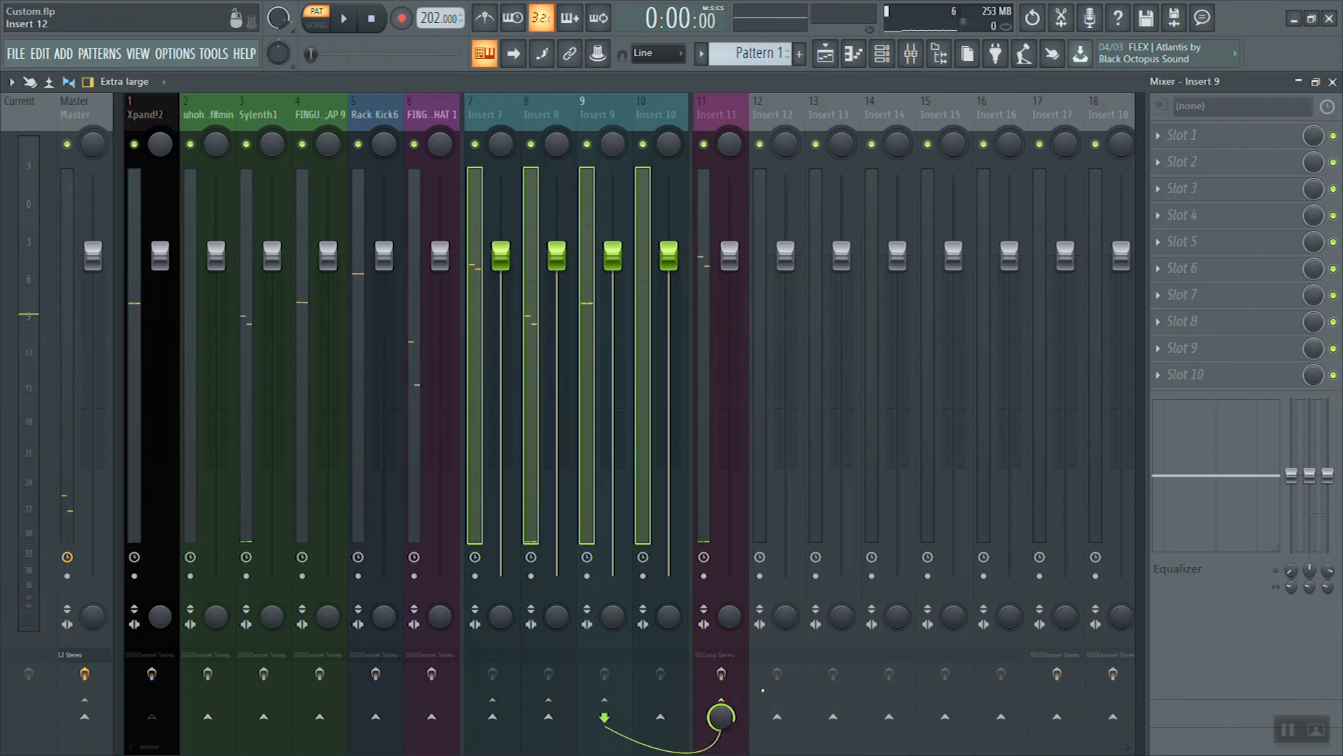
{"action": "key", "text": "space"}
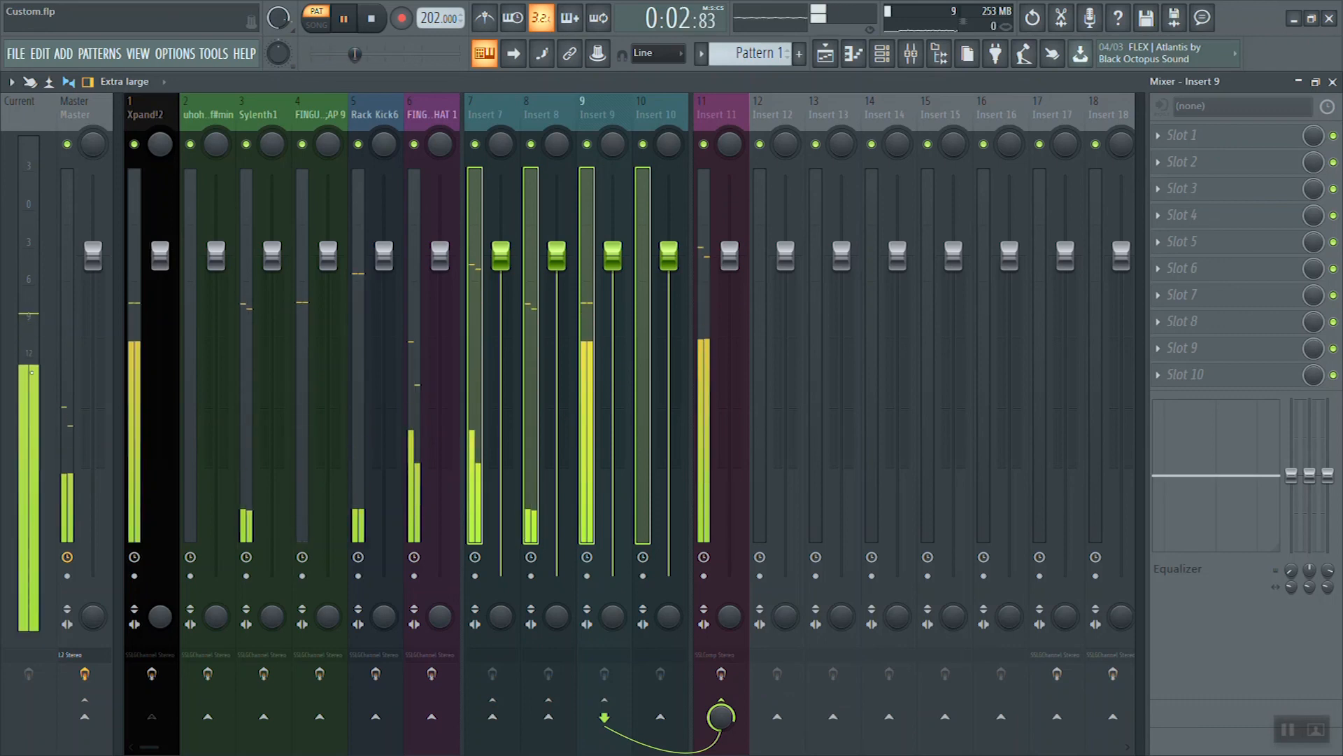
{"action": "key", "text": "space"}
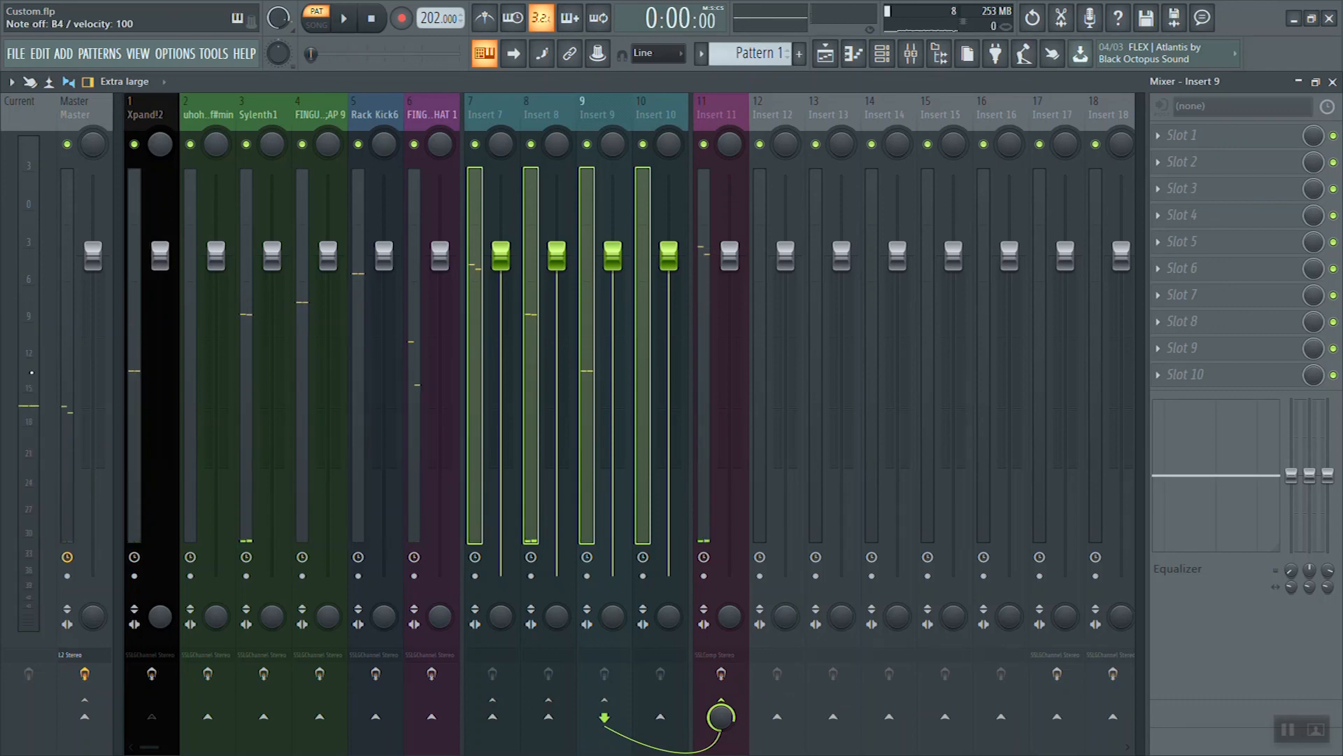
{"action": "left_click", "coordinate": [1333, 83]}
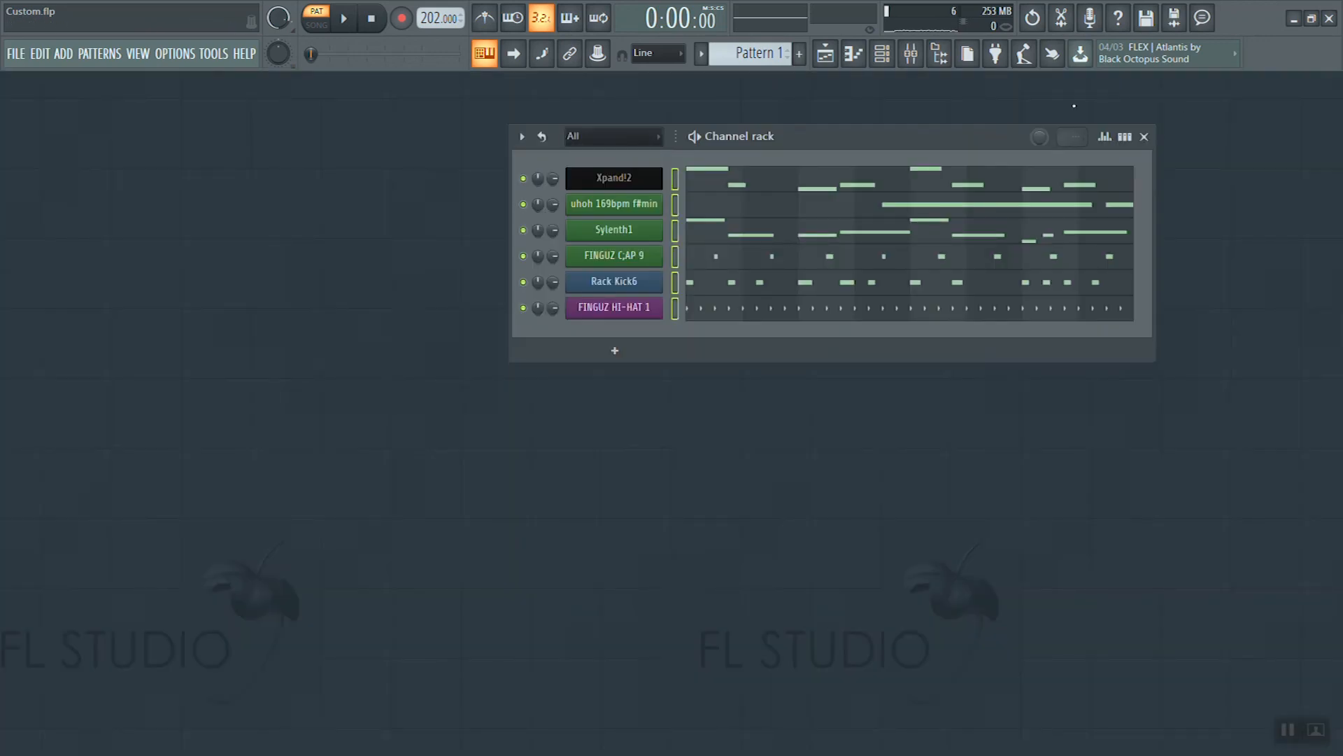
{"action": "left_click", "coordinate": [923, 62]}
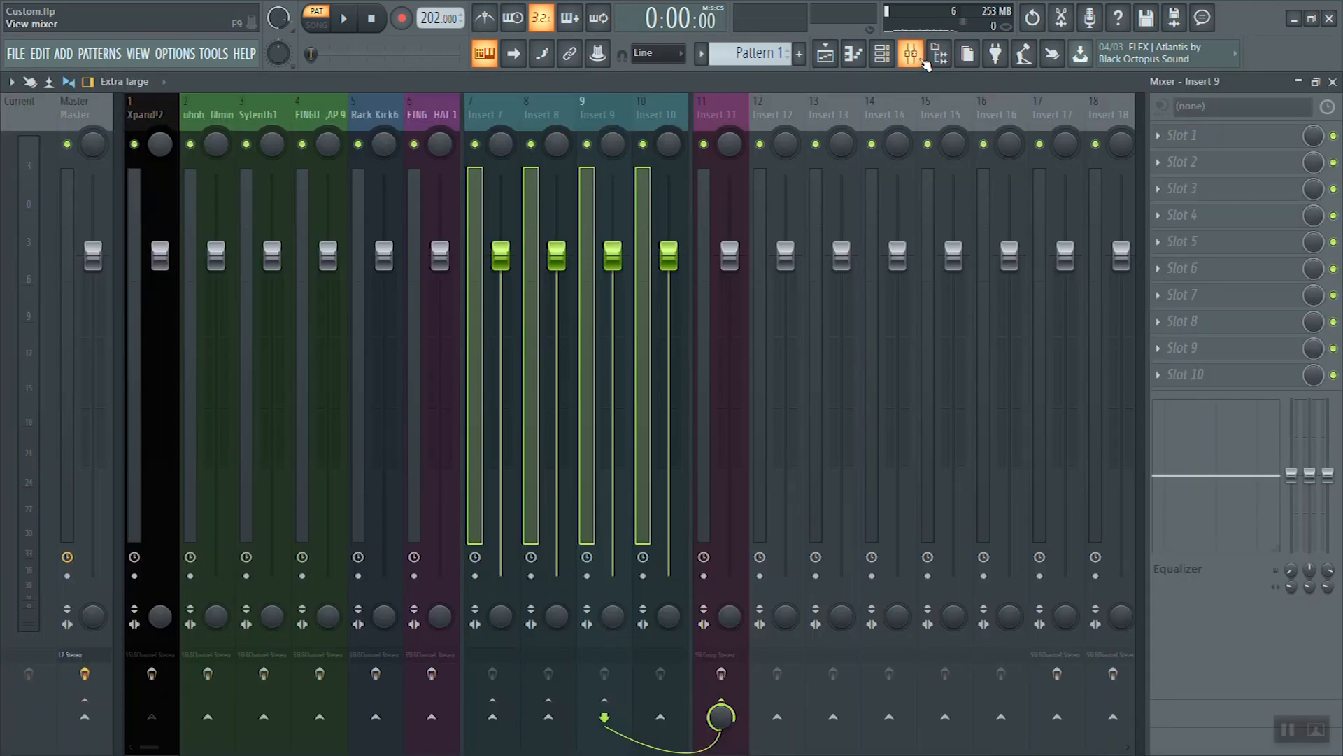